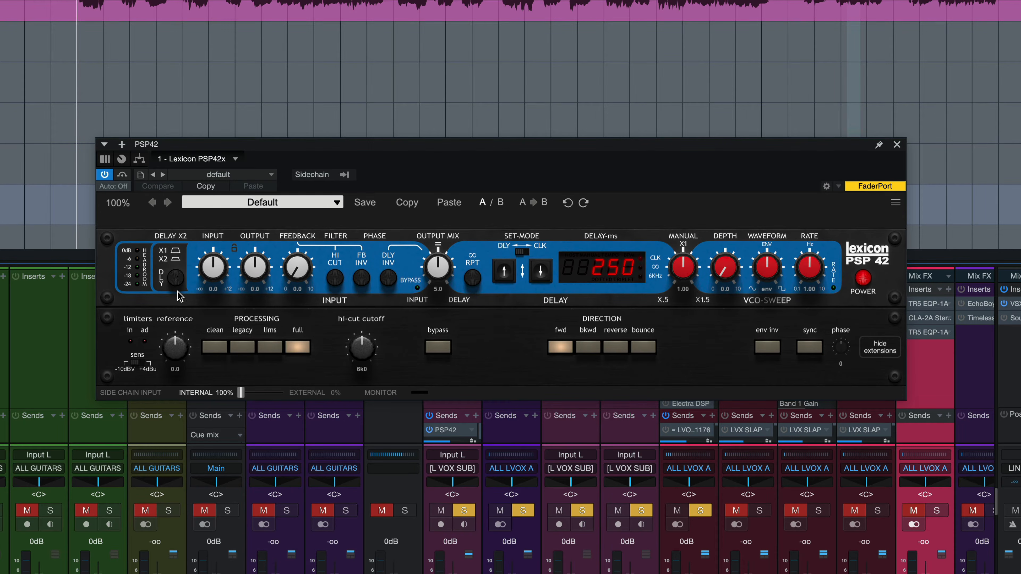
Switch Delay X2 on and back off, and do the same with the Hi Cut filter
left_click(178, 281)
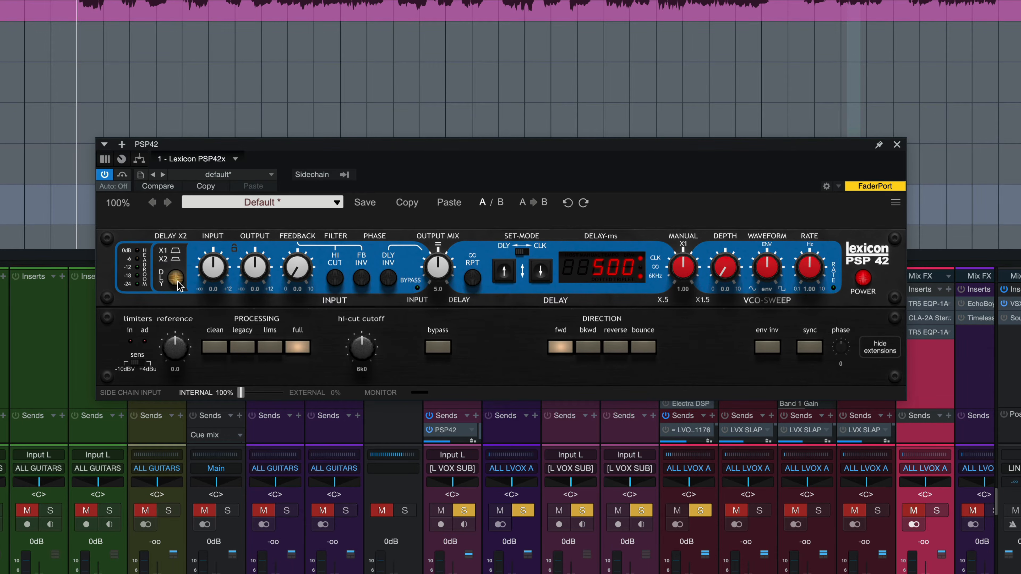
left_click(179, 281)
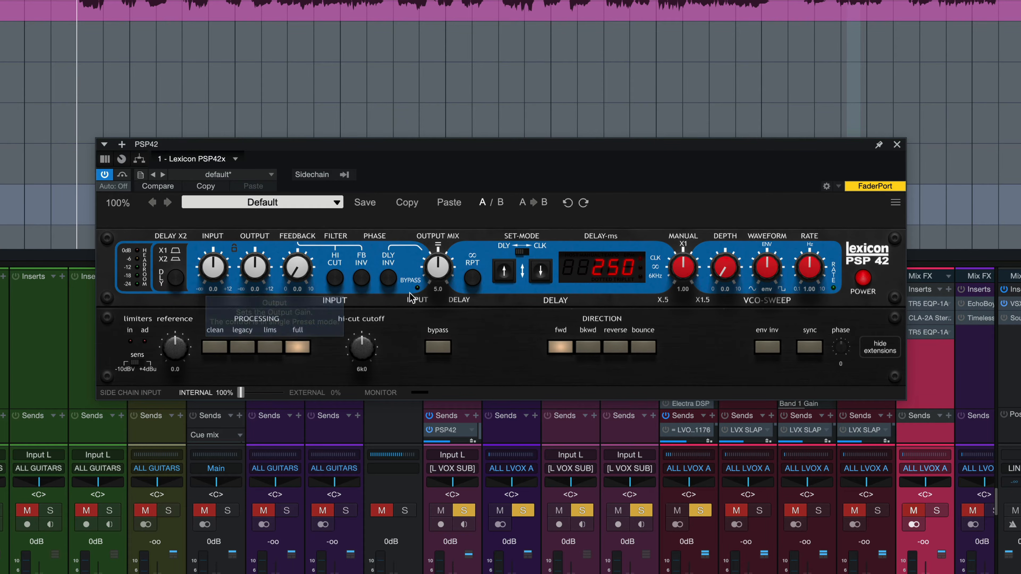
left_click(337, 282)
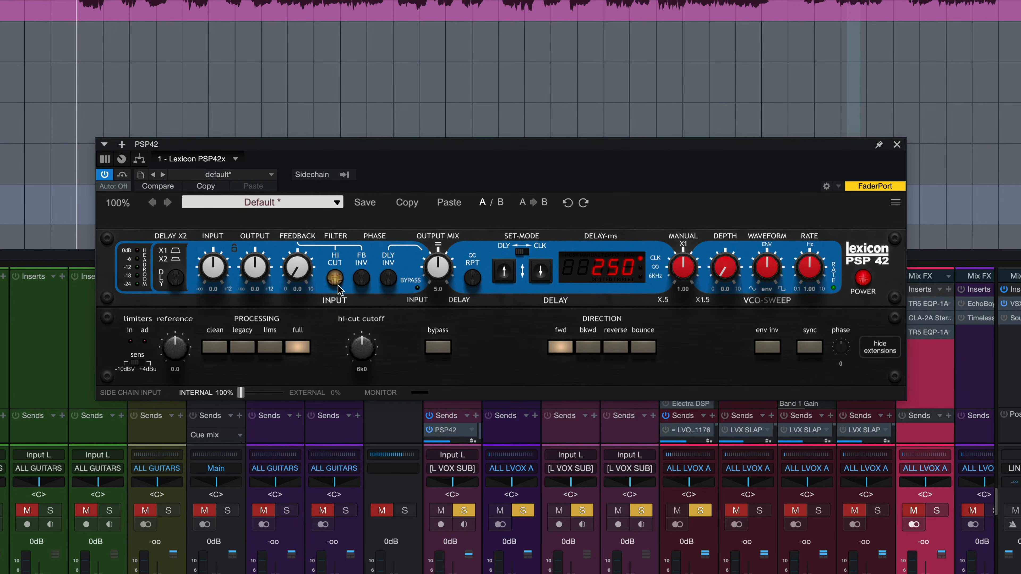
left_click(338, 281)
Try stepping the delay value up and down, first in clock set mode and again in delay set mode
left_click(525, 252)
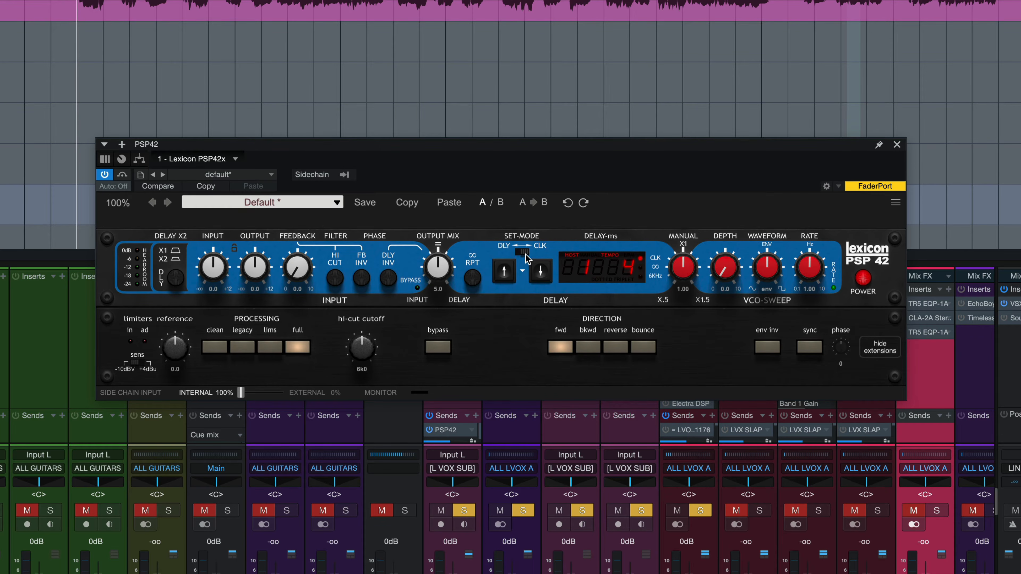
left_click(542, 274)
left_click(504, 275)
left_click(541, 277)
left_click(522, 253)
left_click(504, 275)
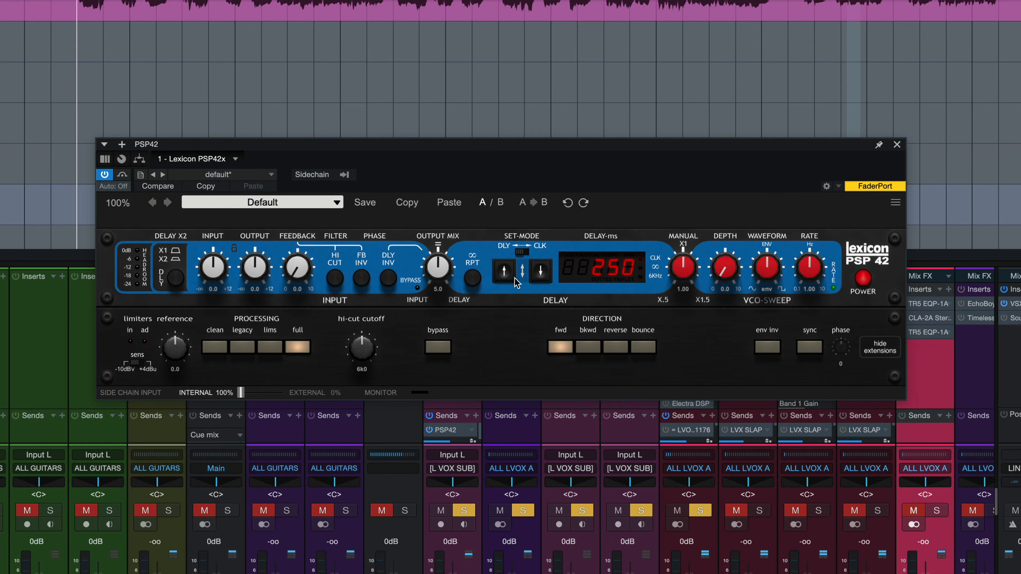
left_click(513, 278)
left_click(544, 275)
Switch the set mode to clock and try coarse and modified stepping of the tempo-synced delay value
left_click(528, 253)
left_click(543, 275)
left_click(503, 274)
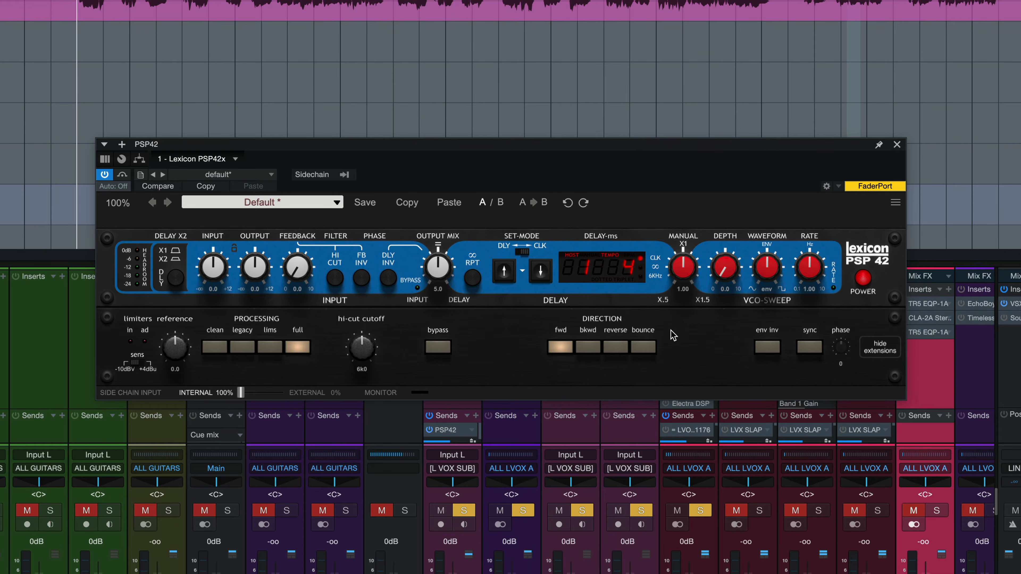
left_click(540, 272, "shift")
left_click(505, 270)
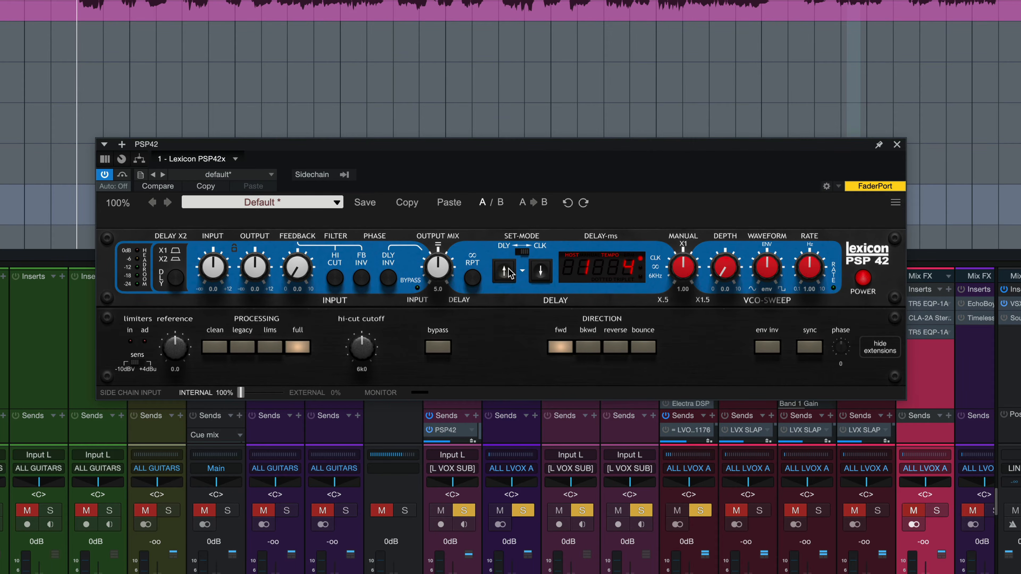
left_click(564, 224)
left_click(523, 275)
left_click(549, 243)
Return the set mode to delay, raise the delay time to 998 ms with Delay X2 on, and switch X2 off
left_click(521, 252)
left_click_drag(522, 275, 627, 223)
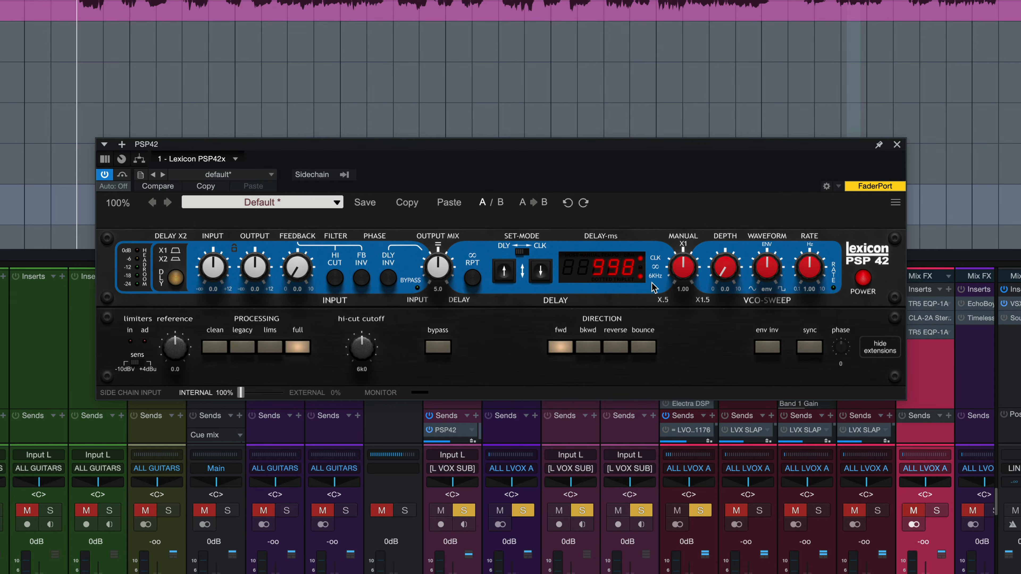
left_click(176, 278)
Set the Manual delay multiplier to 1.01 and try the Waveform control of the VCO sweep
left_click_drag(688, 266, 722, 273)
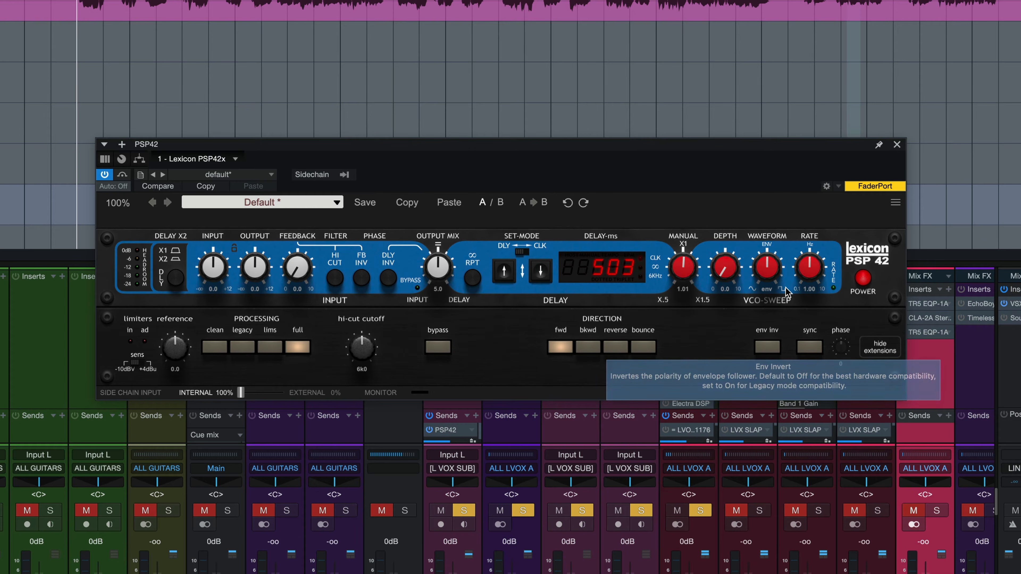
left_click_drag(766, 277, 766, 287)
left_click_drag(799, 489, 786, 297)
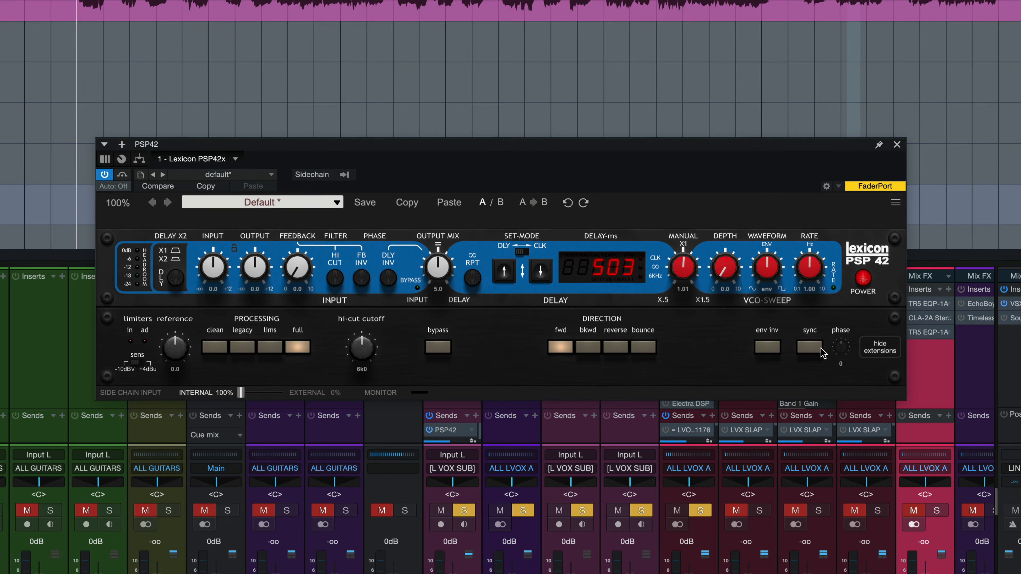
Switch tempo sync for the VCO sweep rate on and back off
left_click(813, 346)
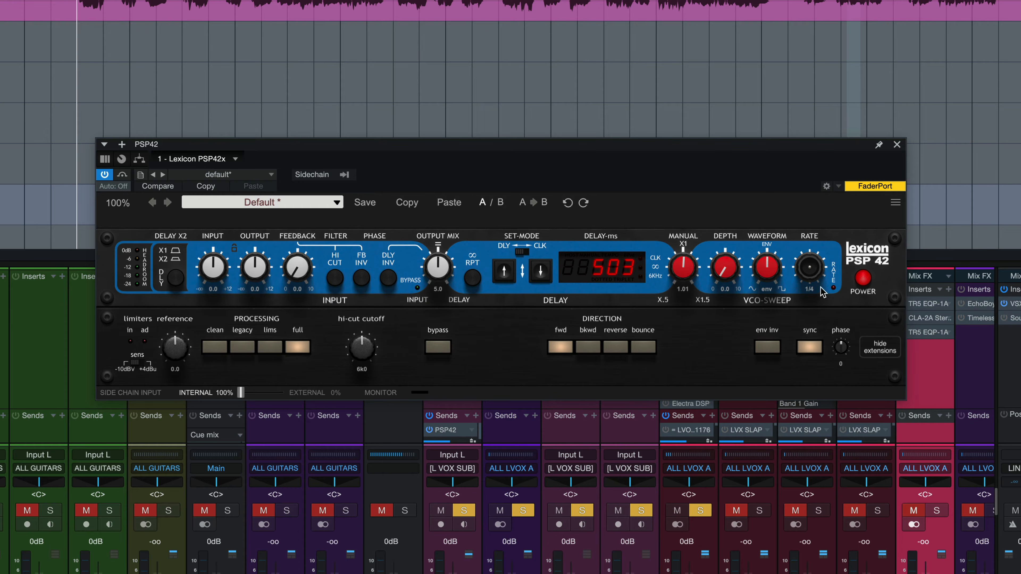
left_click(811, 346)
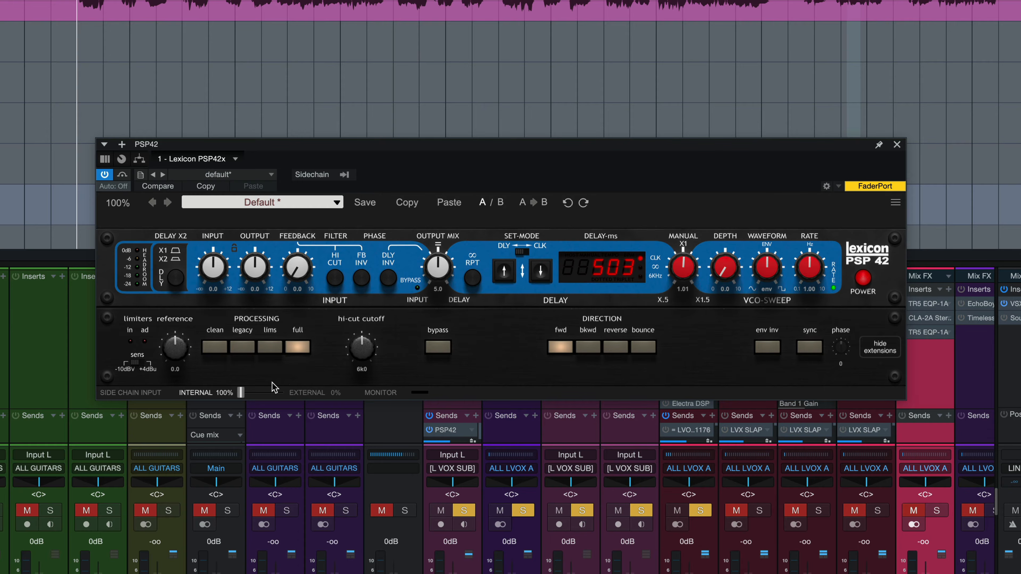
Cycle the processing mode through legacy, lims and clean, ending on full
left_click(242, 344)
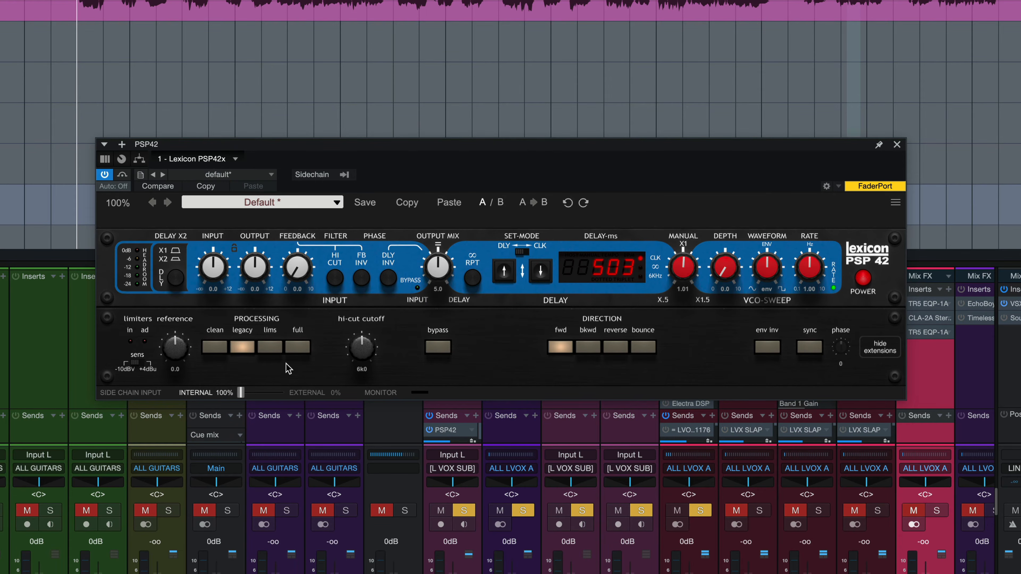
left_click(280, 350)
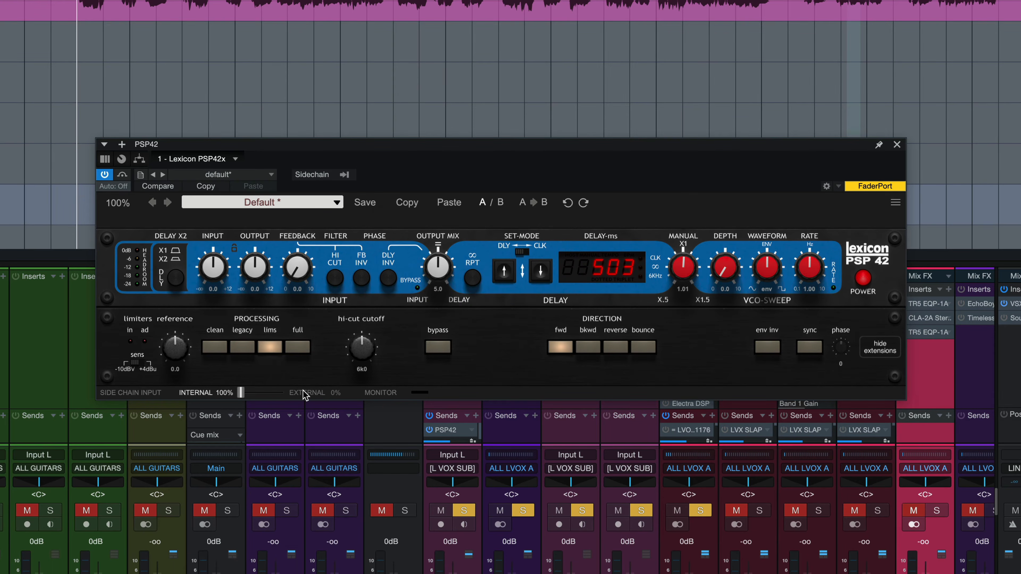
left_click(214, 350)
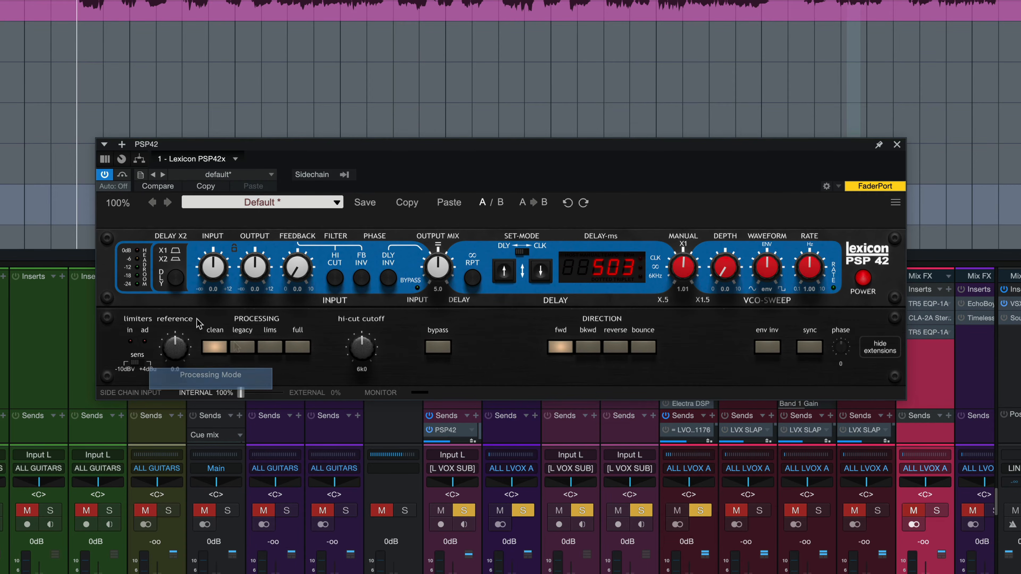
left_click(242, 347)
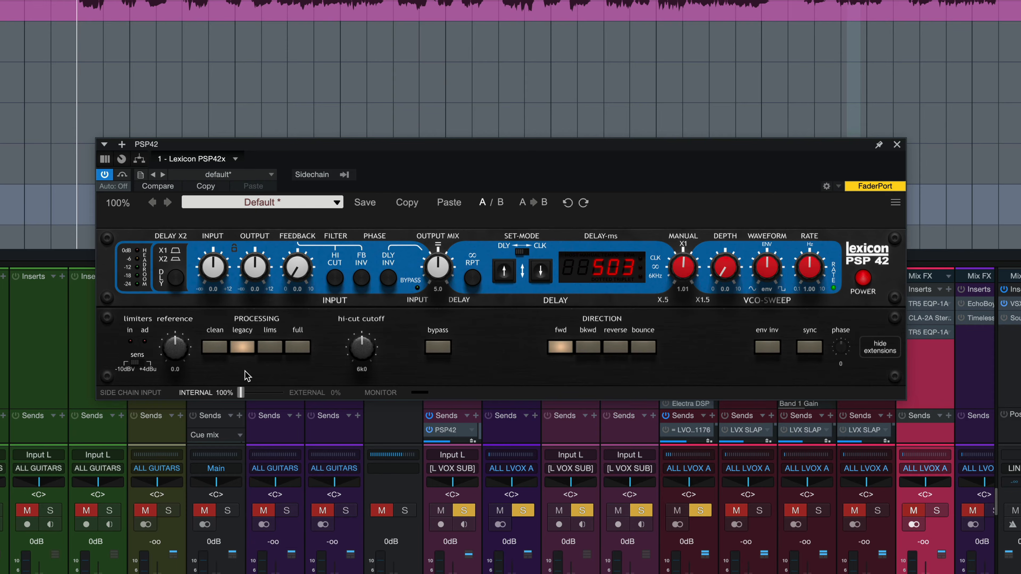
left_click(270, 346)
left_click(299, 343)
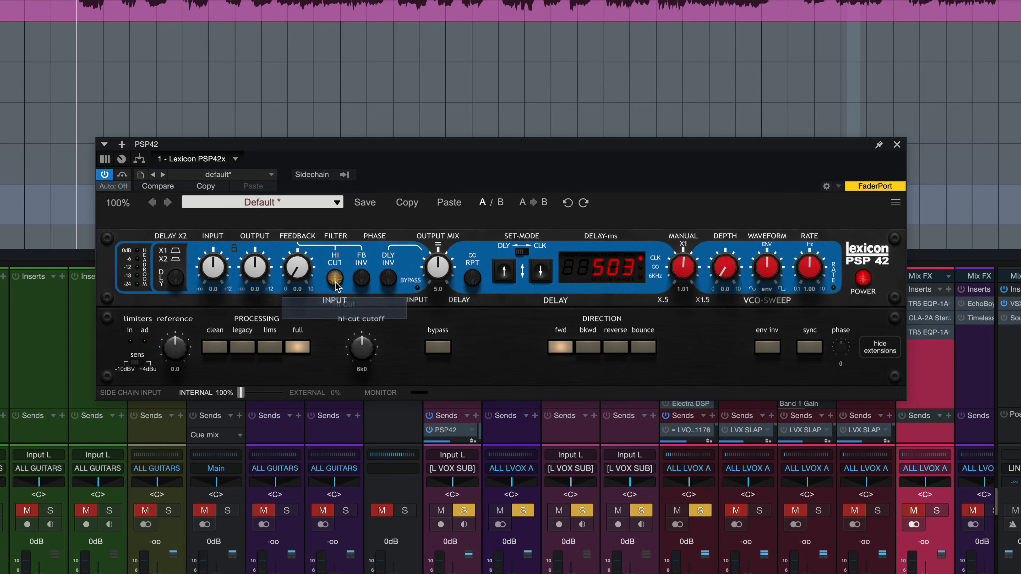
Set the hi-cut cutoff to 6k4
left_click_drag(368, 347, 371, 370)
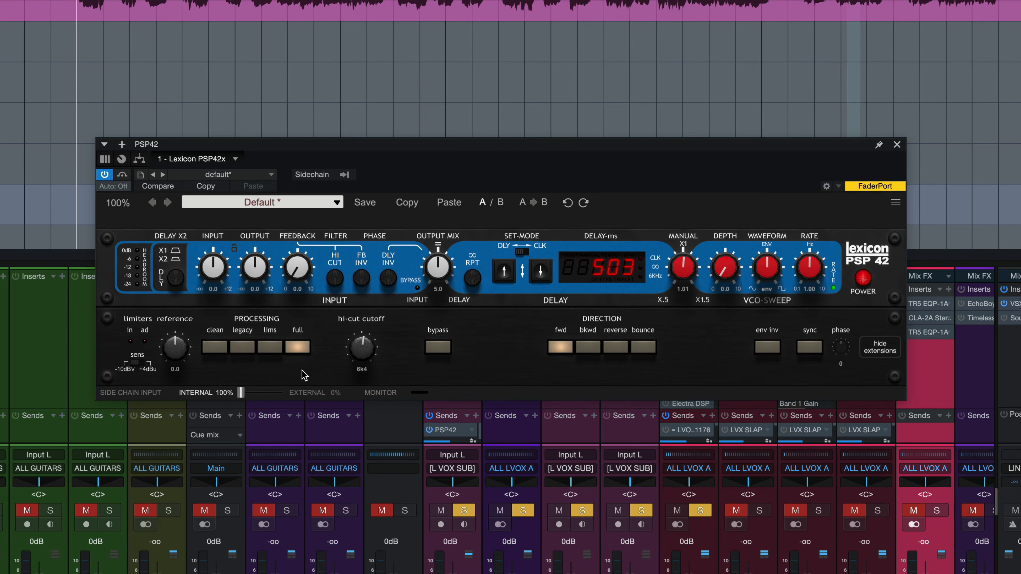
Turn the delay bypass on and off, and switch the effect's power off and back on
left_click(448, 352)
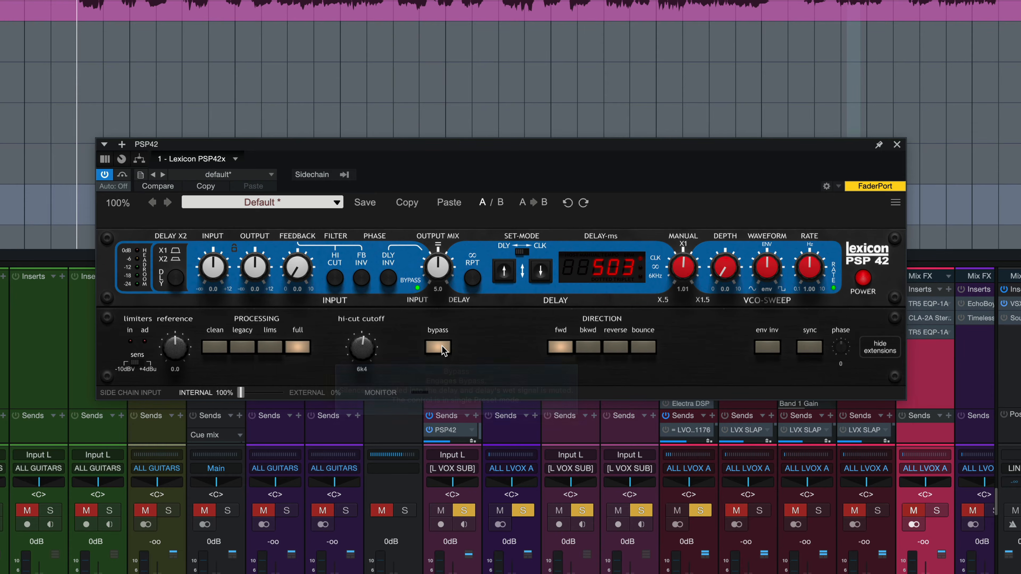
left_click(442, 347)
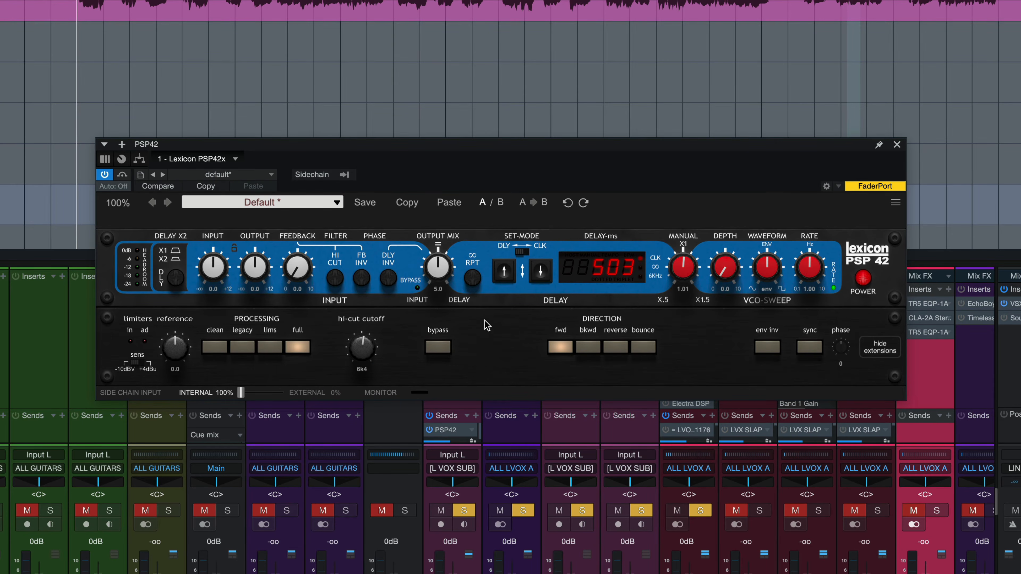
left_click(864, 281)
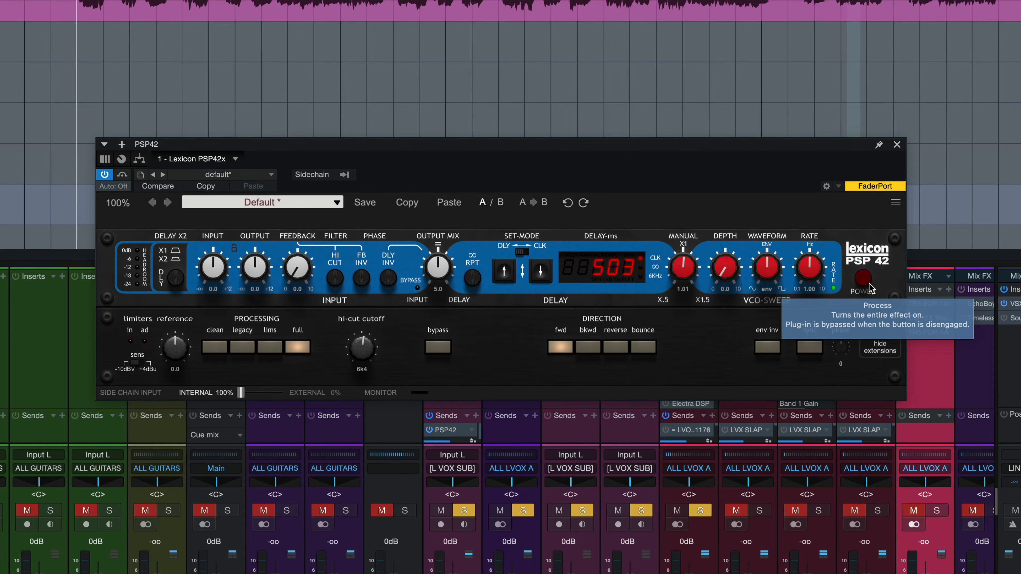
left_click(867, 282)
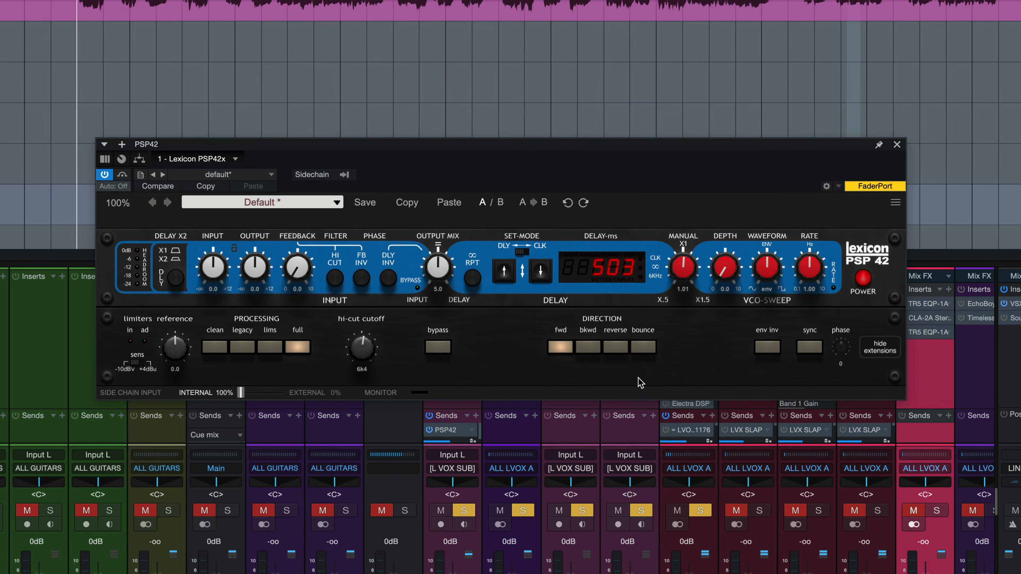
Try the bkwd, reverse and bounce delay directions and return to fwd
left_click(595, 352)
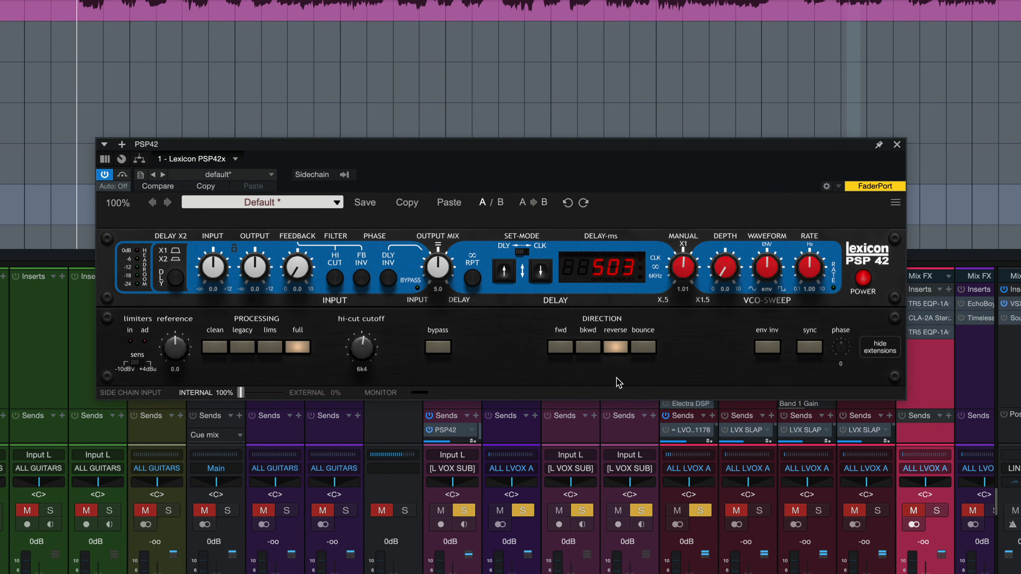
left_click(644, 346)
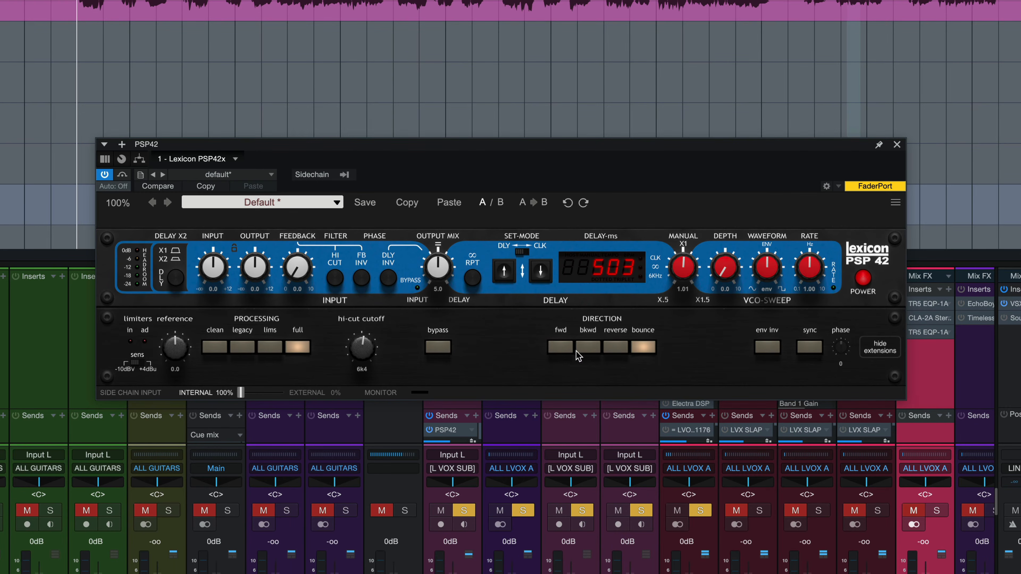
left_click(559, 347)
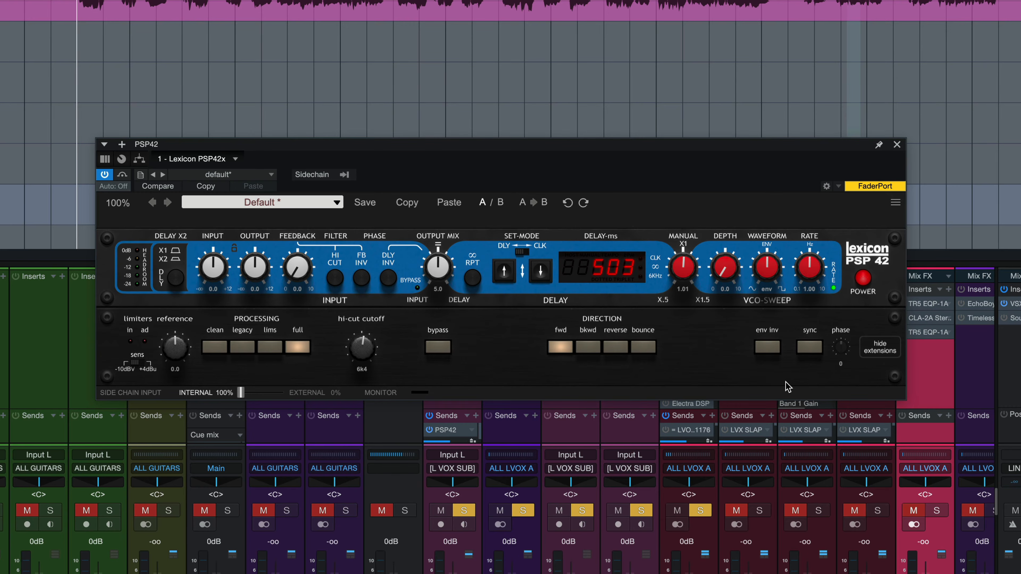
Enable sweep sync to unlock the phase control, and disable it again
left_click(808, 348)
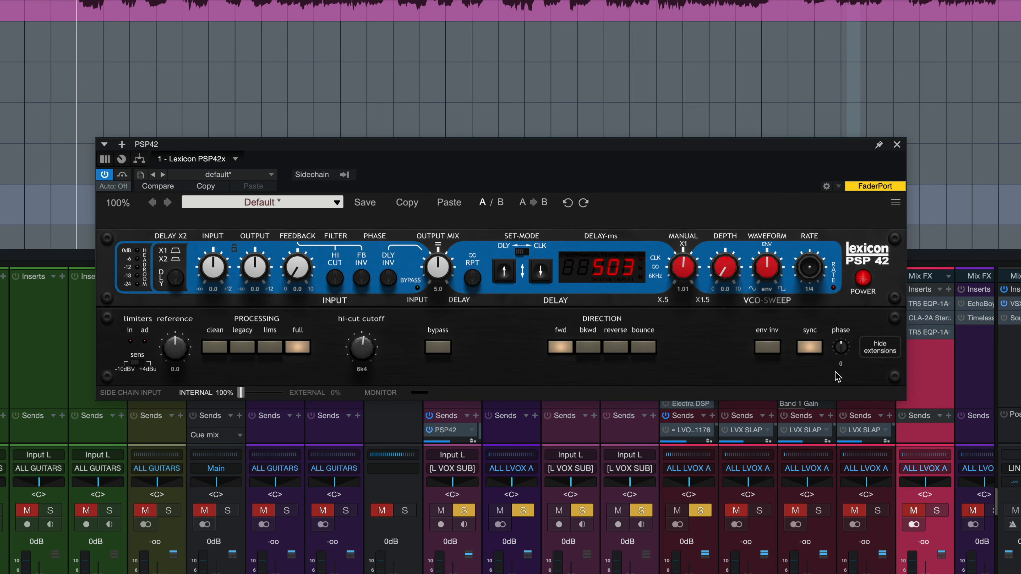
left_click(802, 347)
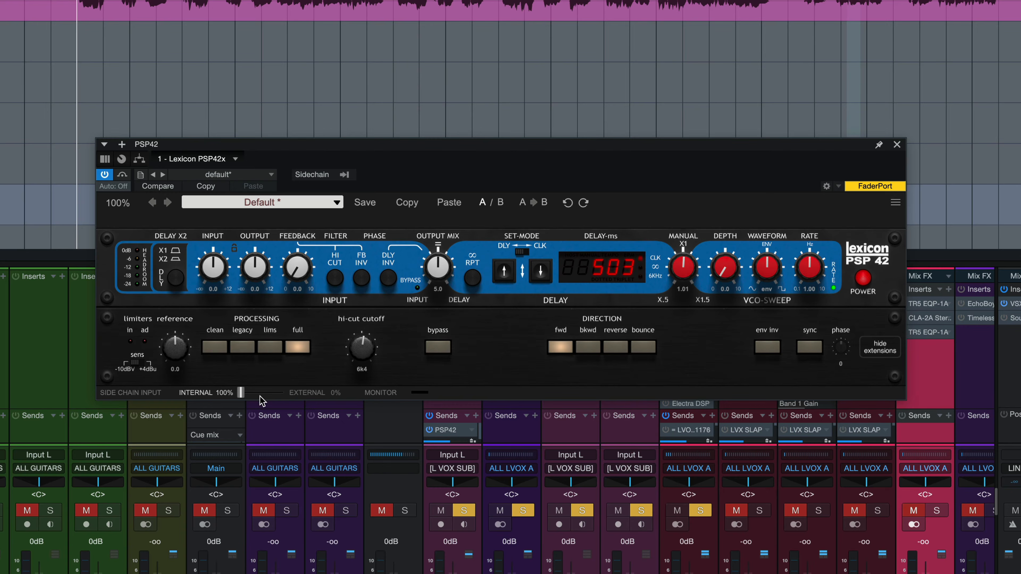
Move the side-chain input to 100% external and back to 100% internal, and toggle side-chain monitoring on and off
left_click_drag(241, 394, 285, 395)
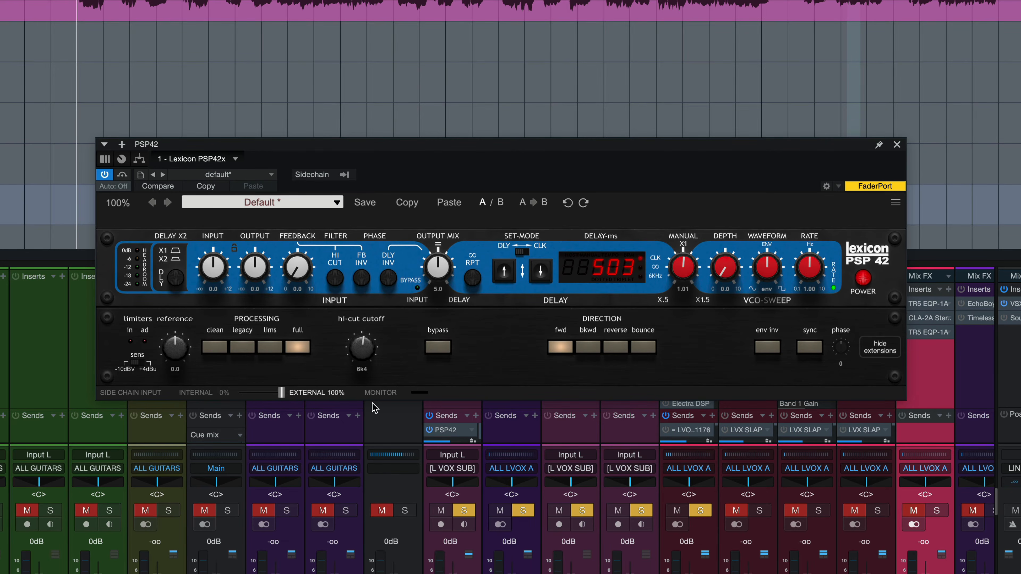
left_click(184, 395)
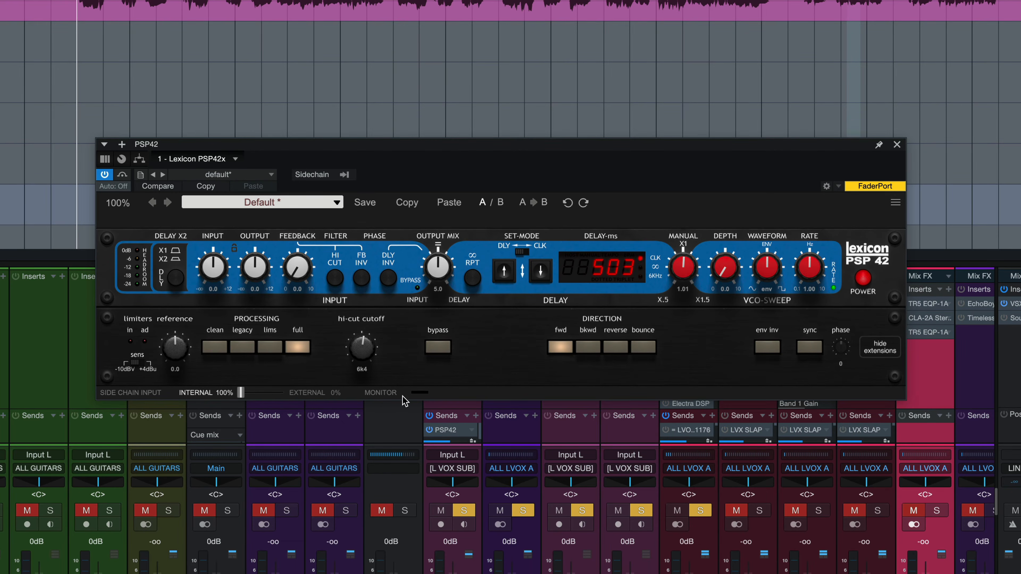
left_click(394, 396)
left_click(393, 396)
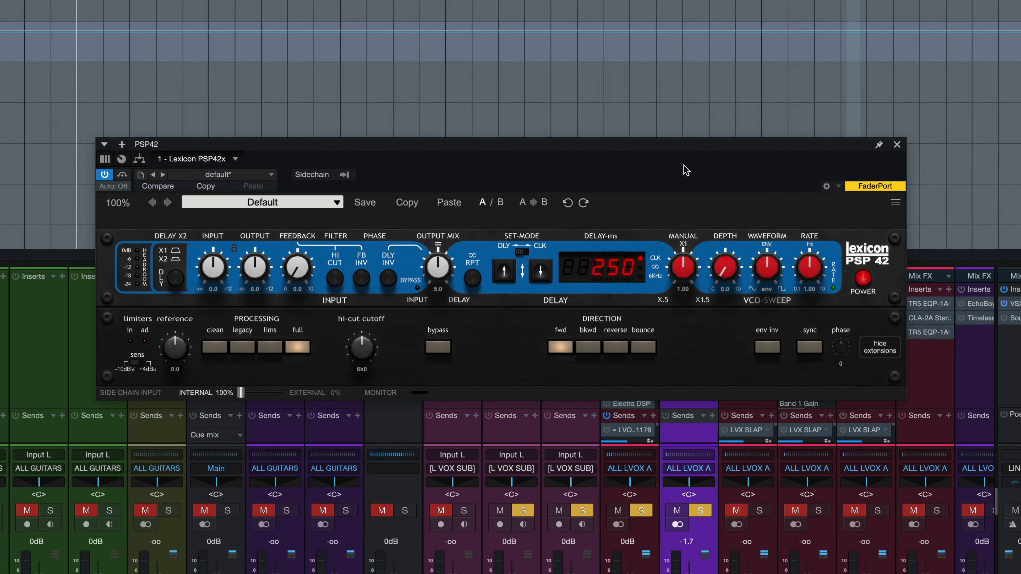
Bypass the plug-in for comparison and lower the fader of the soloed channel with the 1176 send to -3.4 dB
left_click(121, 175)
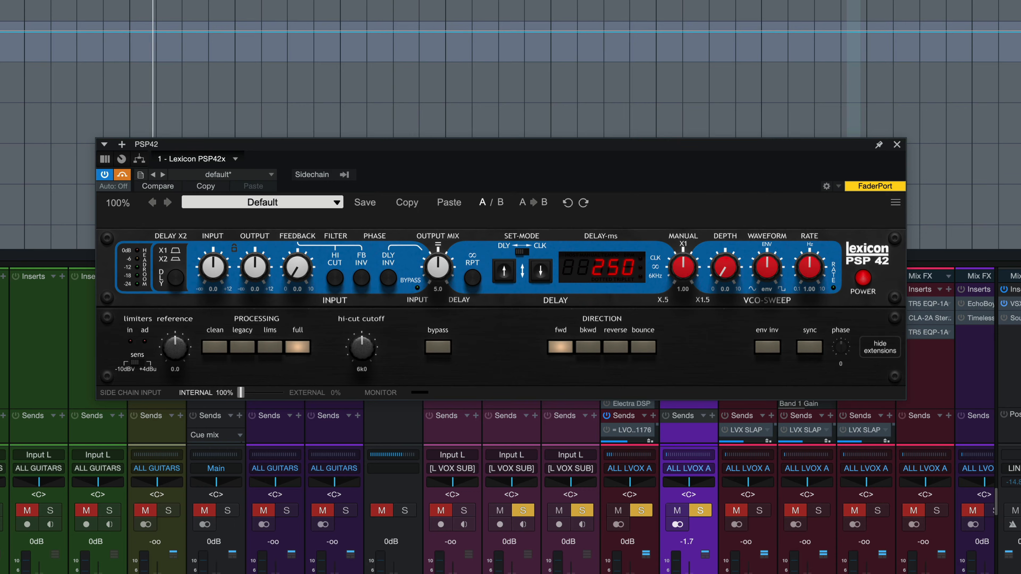
left_click_drag(631, 571, 630, 573)
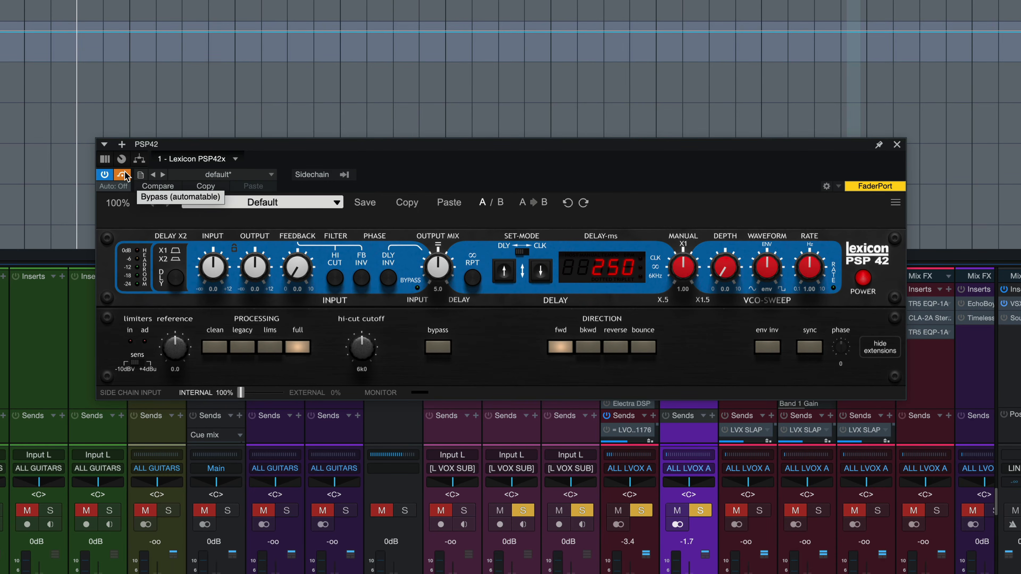
Set the output mix to 10.0 and compare the clean processing mode with full, ending on full
left_click_drag(434, 268, 471, 106)
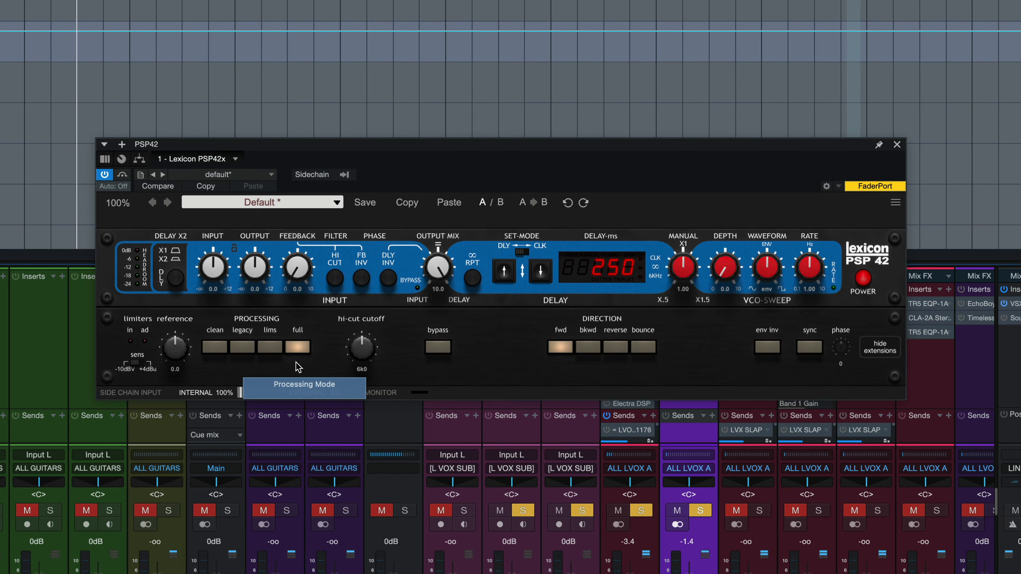
left_click(220, 348)
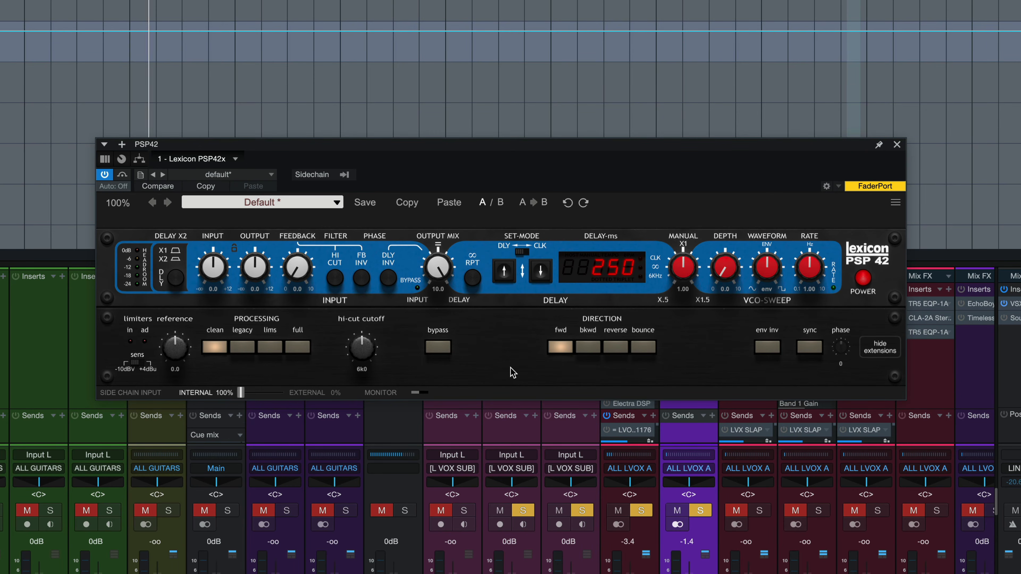
left_click(298, 349)
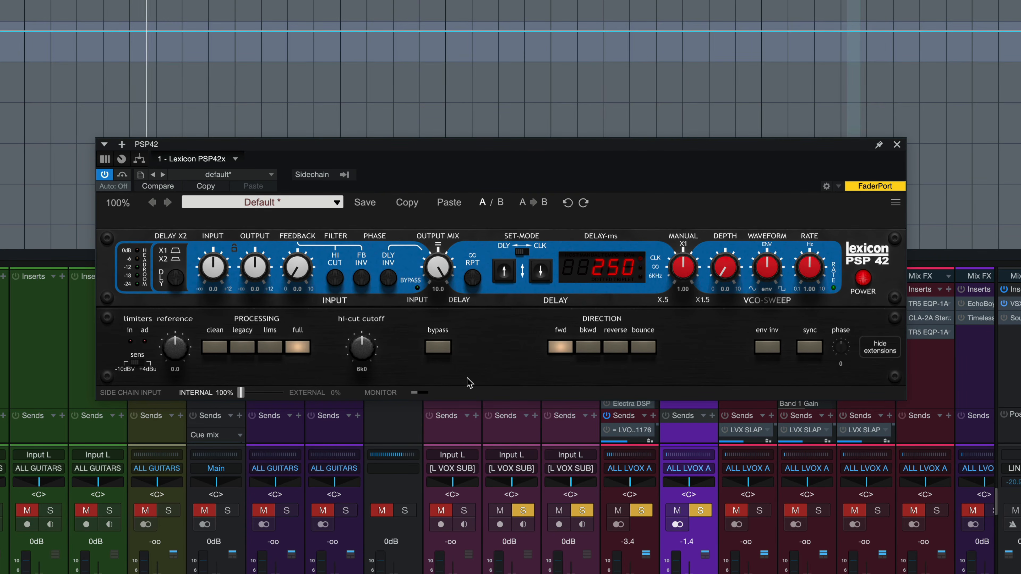
Stop playback, load the factory preset wiper, and audition it with the output mix at 10.0
key("space")
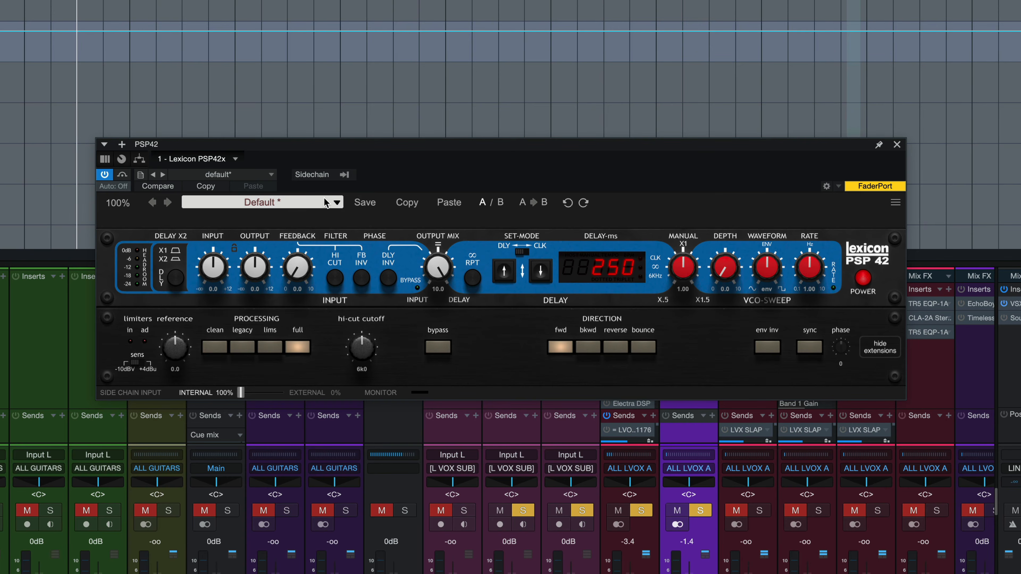
left_click(314, 202)
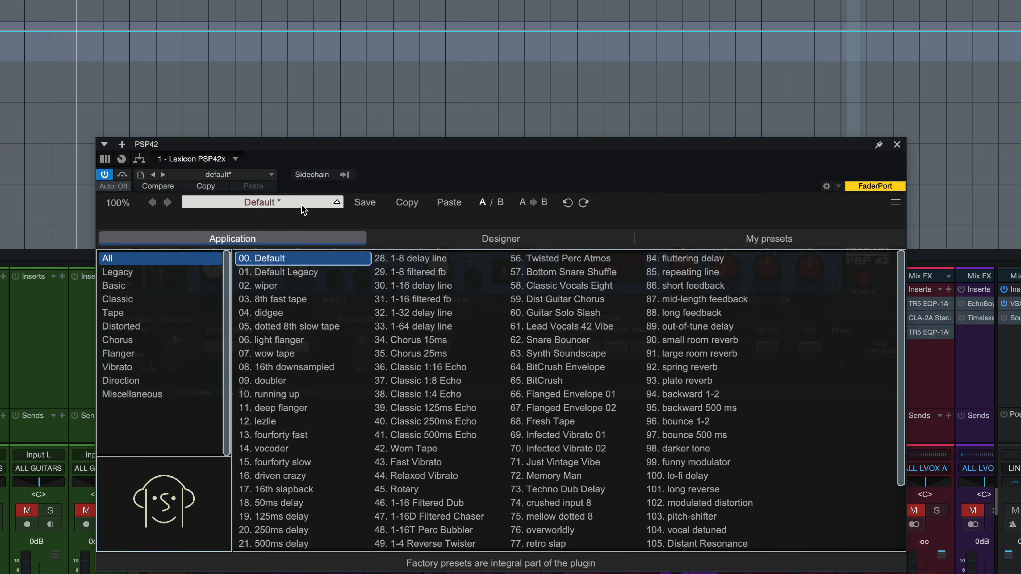
left_click(302, 285)
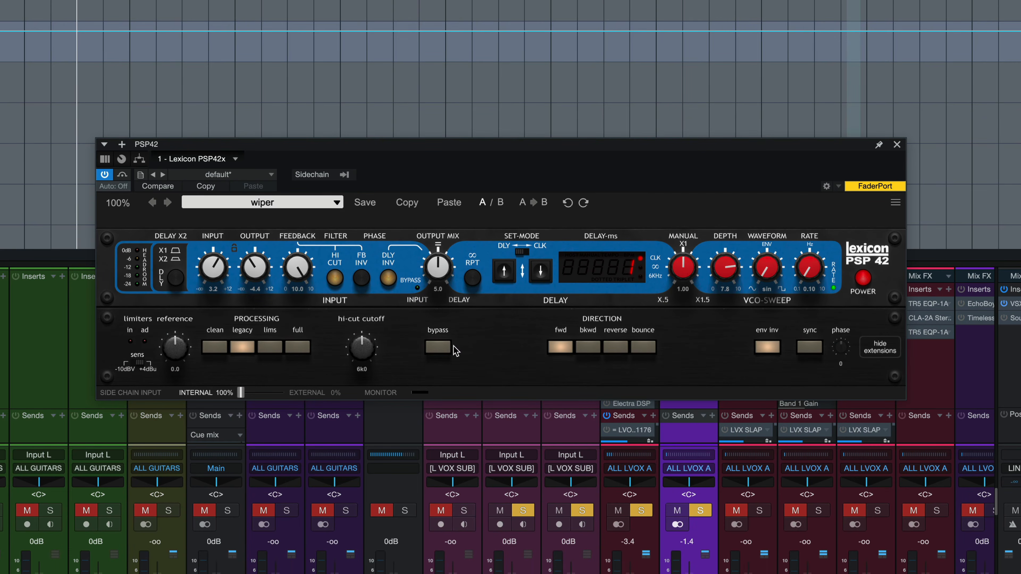
left_click_drag(449, 282, 449, 96)
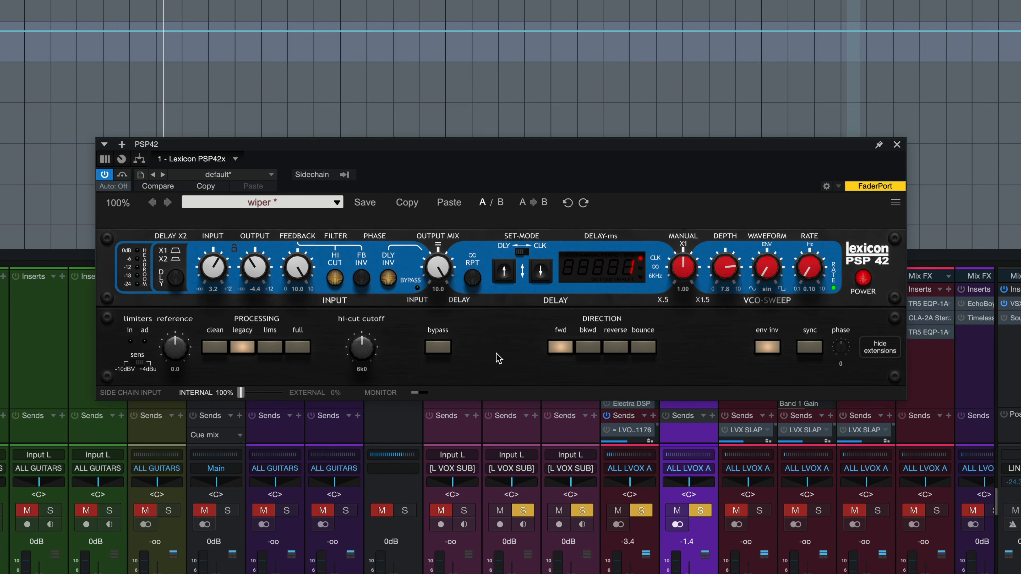
key("space")
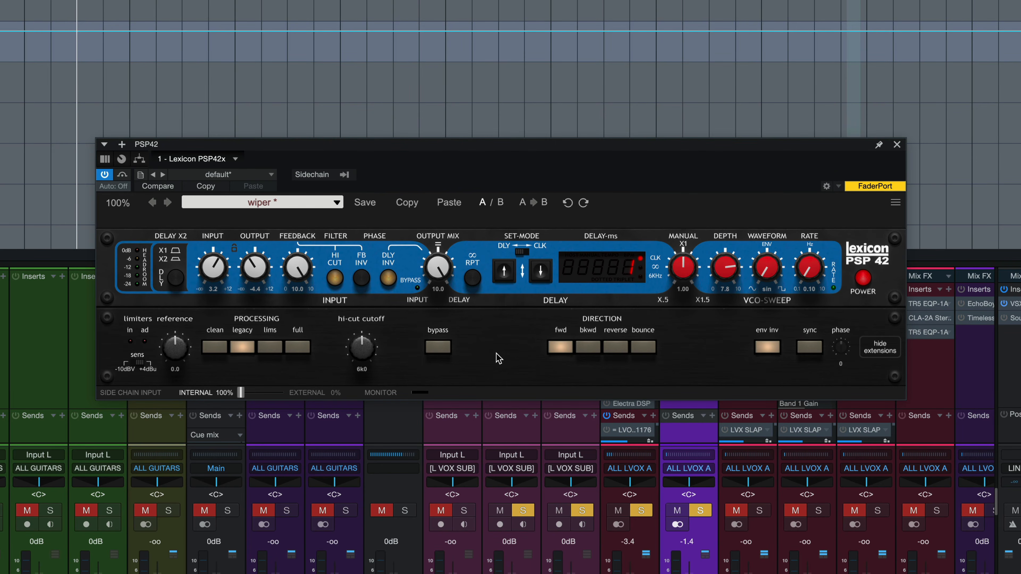
Load the wow tape preset and set its output mix to 10.0
left_click(308, 202)
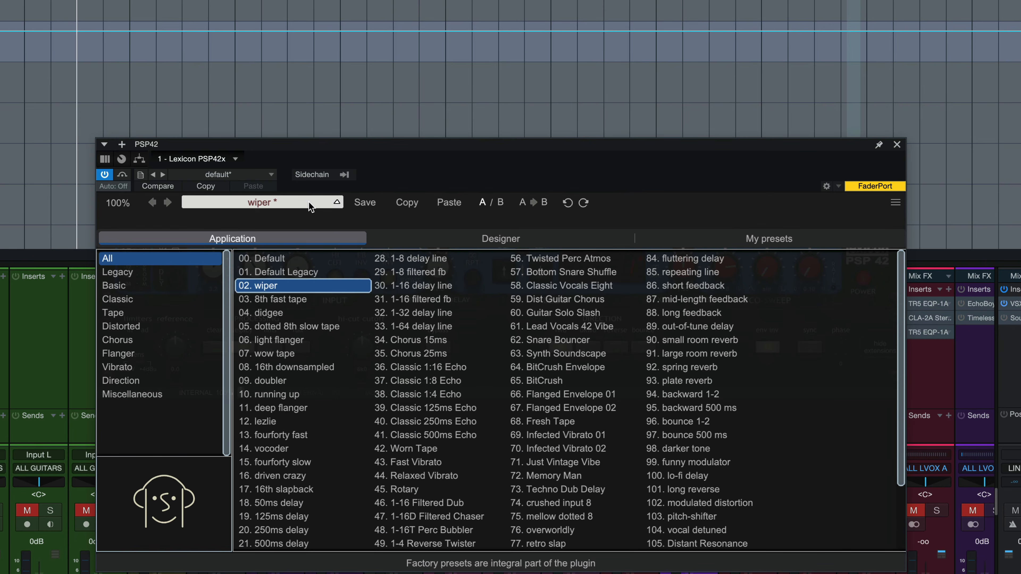
left_click(313, 353)
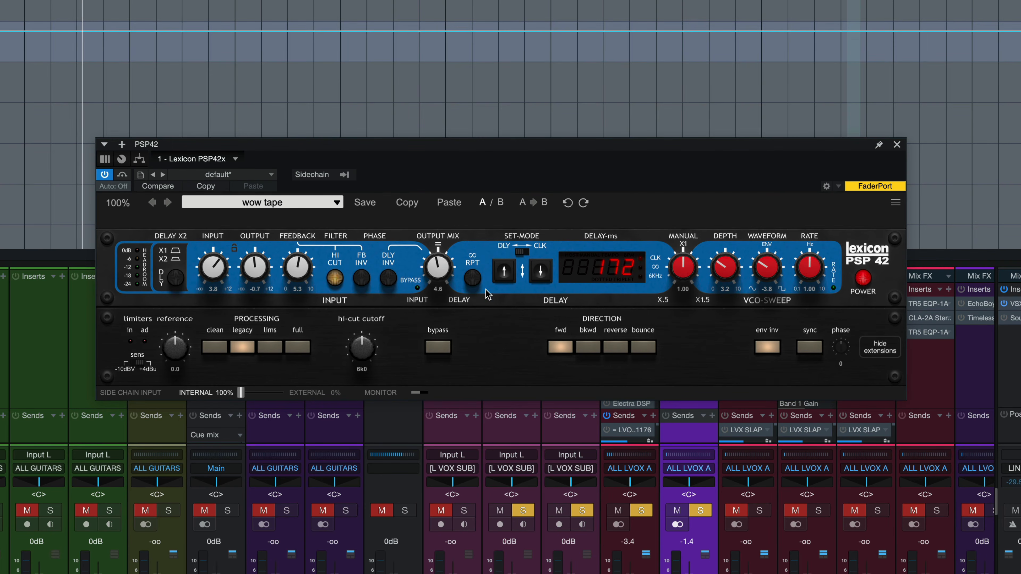
left_click_drag(439, 267, 695, 435)
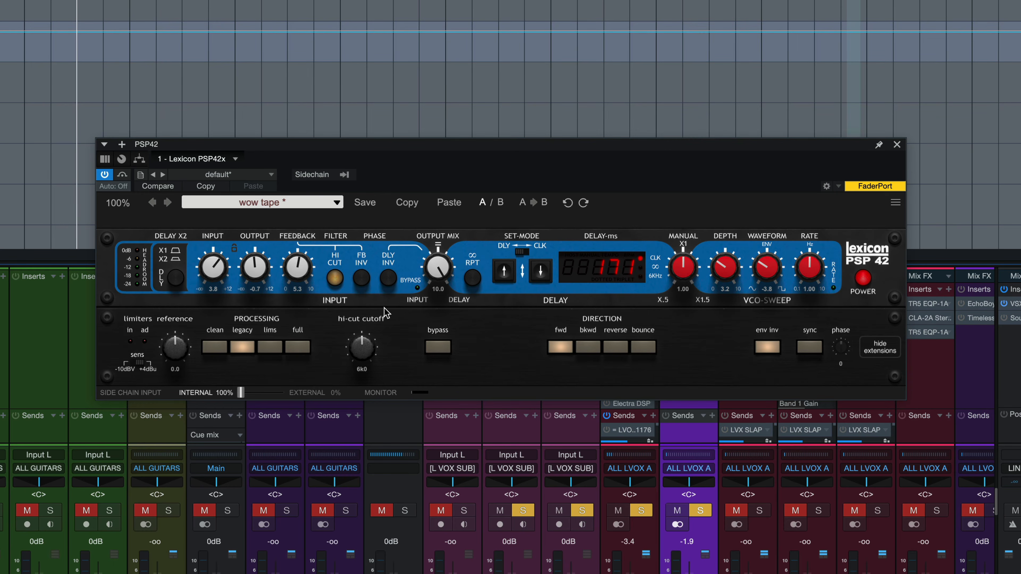
Load the lezlie preset and set its output mix to 10.0
left_click(313, 204)
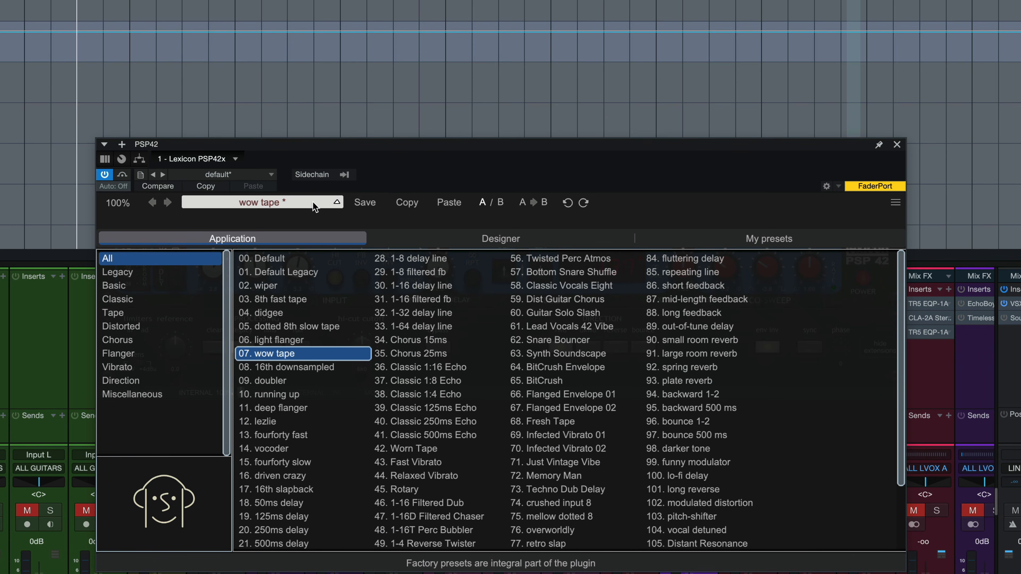
left_click(302, 420)
left_click_drag(435, 282, 480, 86)
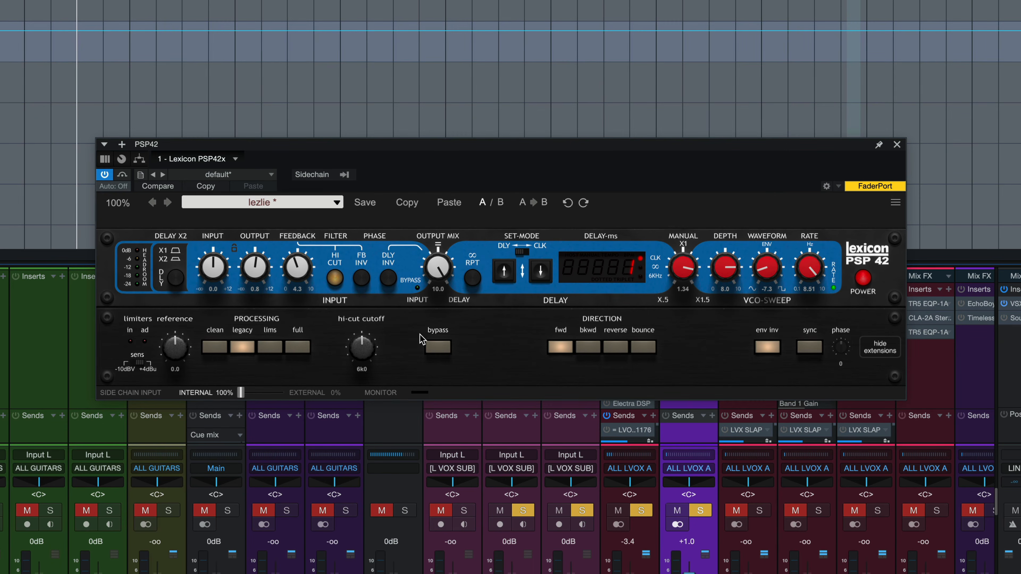
Load the Classic 1:8 Echo preset and set its output mix to 10.0
left_click(306, 204)
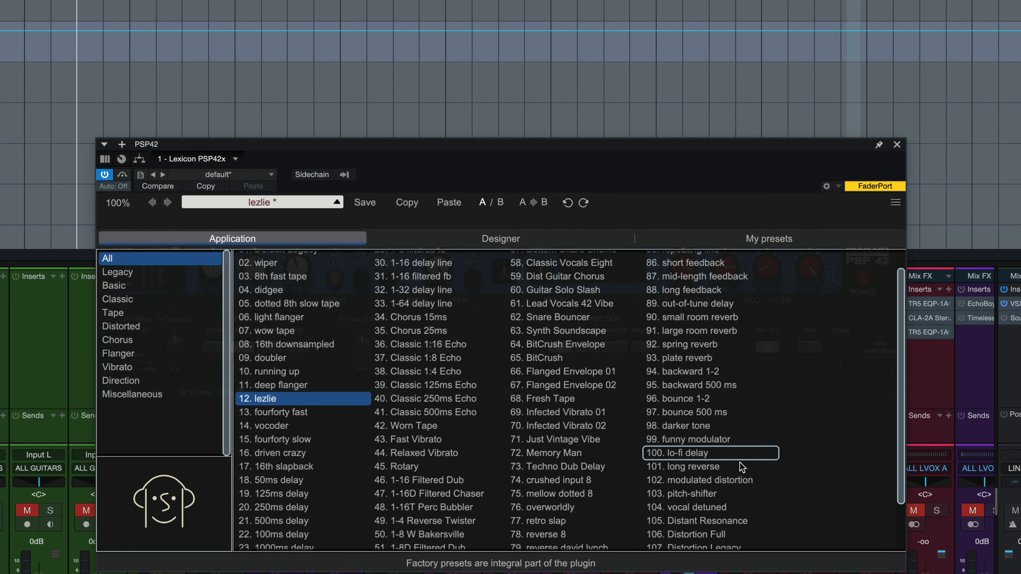
scroll(903, 390, "up", 3)
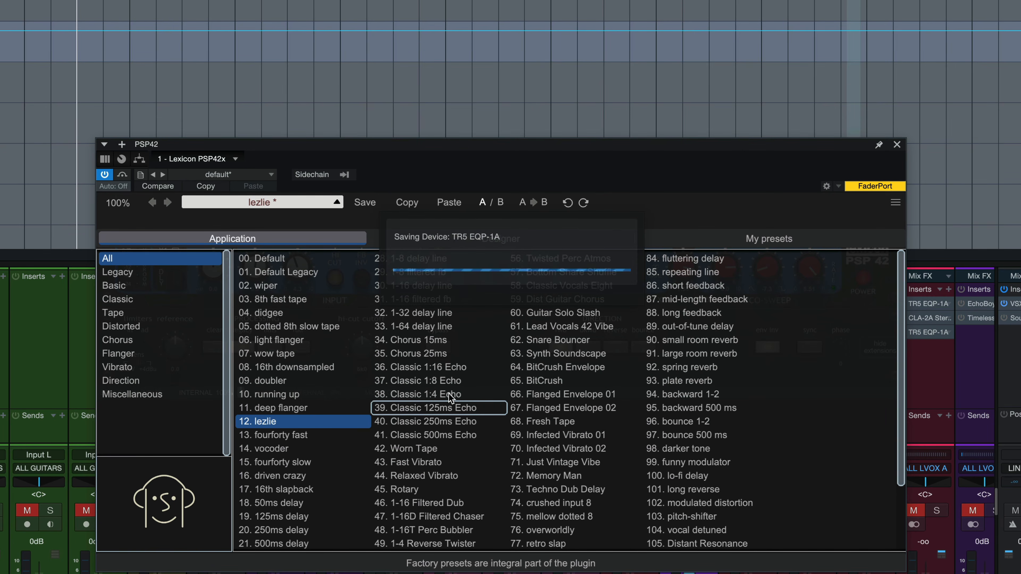
left_click(448, 382)
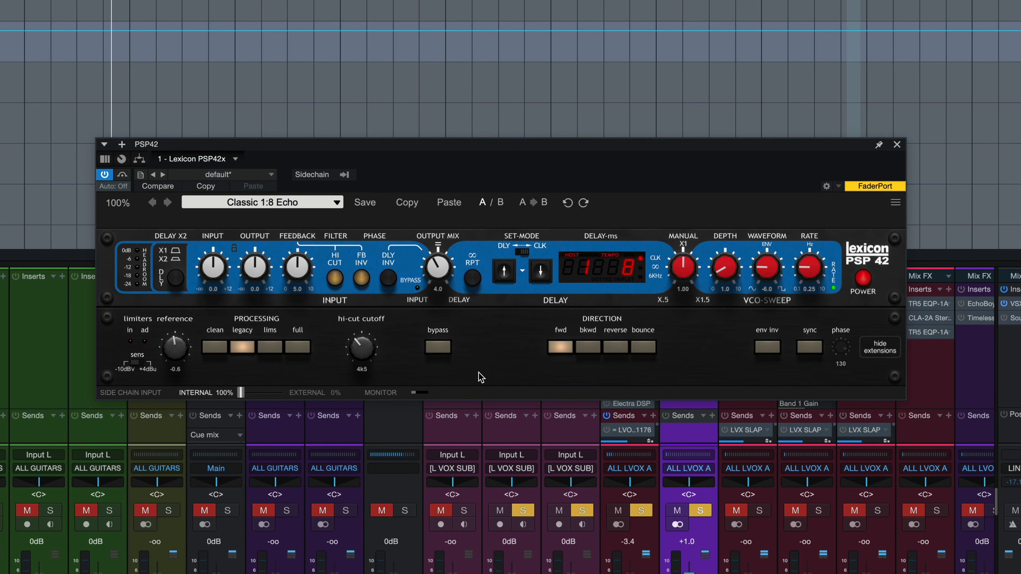
left_click_drag(438, 267, 555, 245)
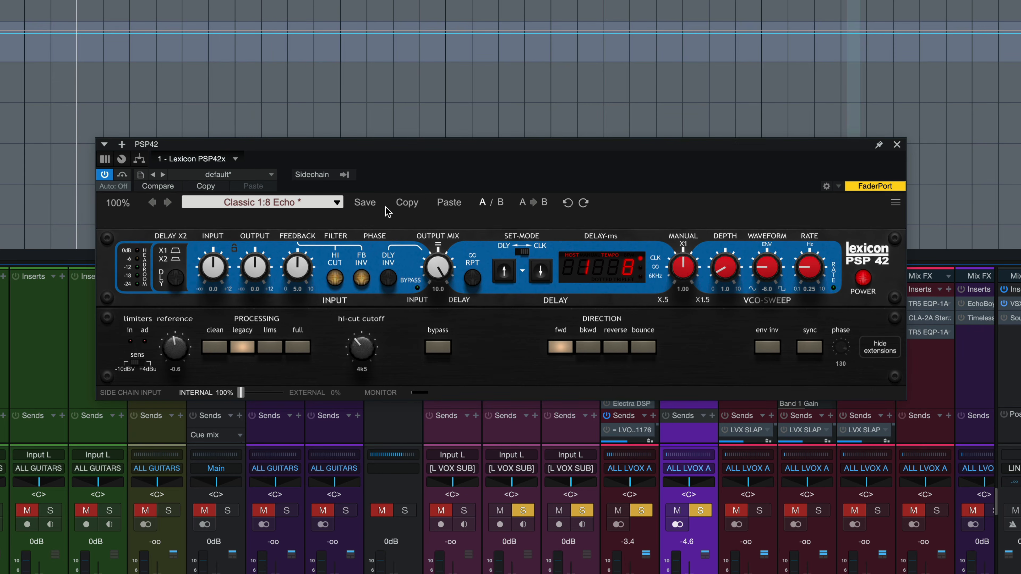
Audition the BitCrush preset, followed by the pitch-shifter preset
left_click(322, 201)
left_click(583, 384)
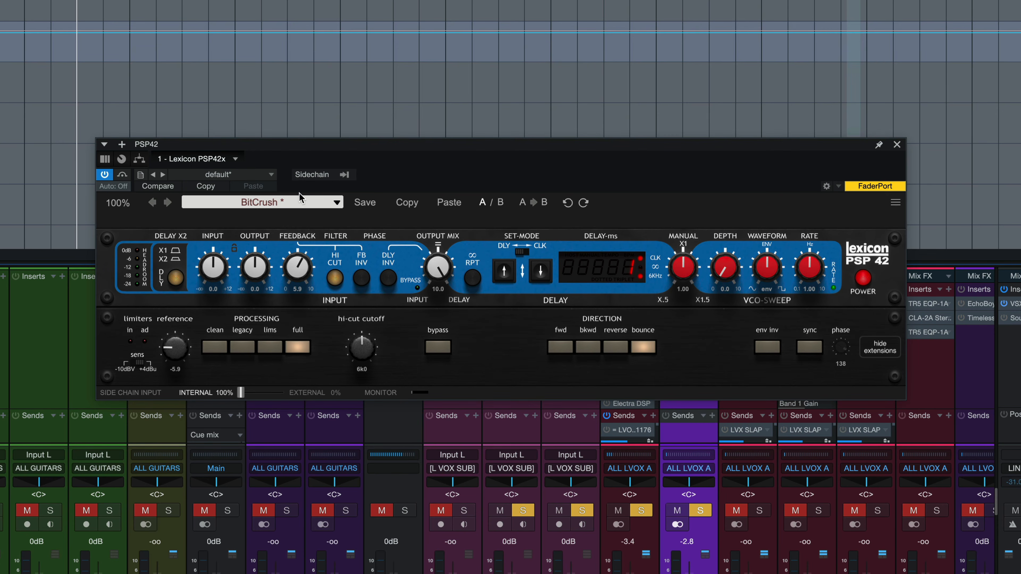
left_click(335, 203)
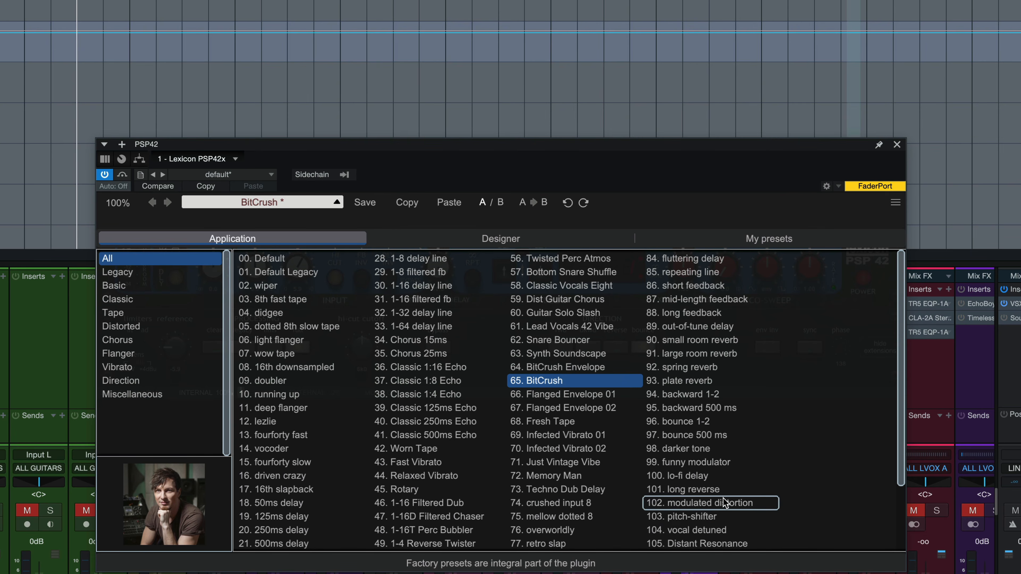
left_click(719, 520)
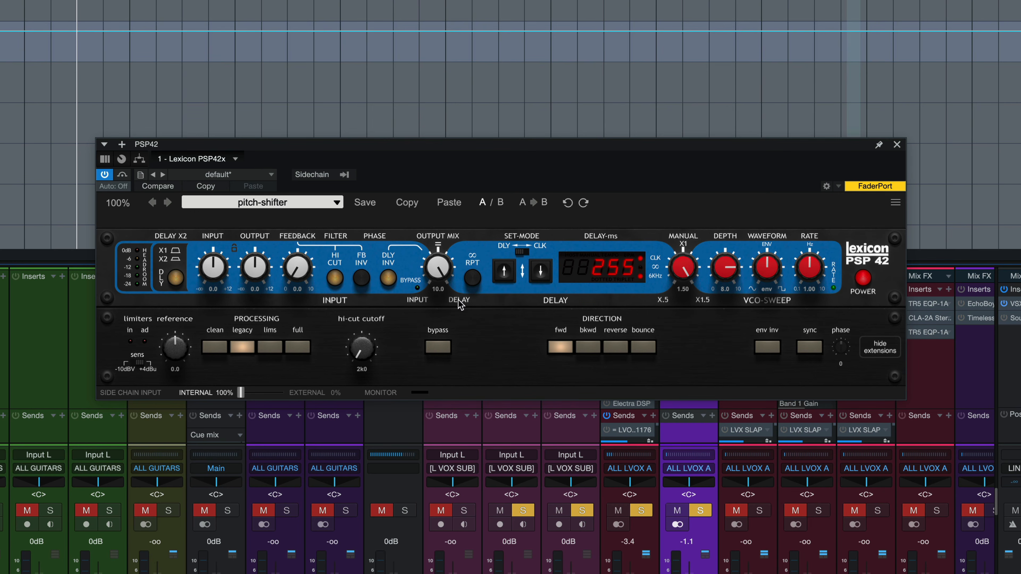
Audition the backward 1-2 preset with the output mix at 10.0 and the delay channel's fader at +0.7 dB
left_click(305, 204)
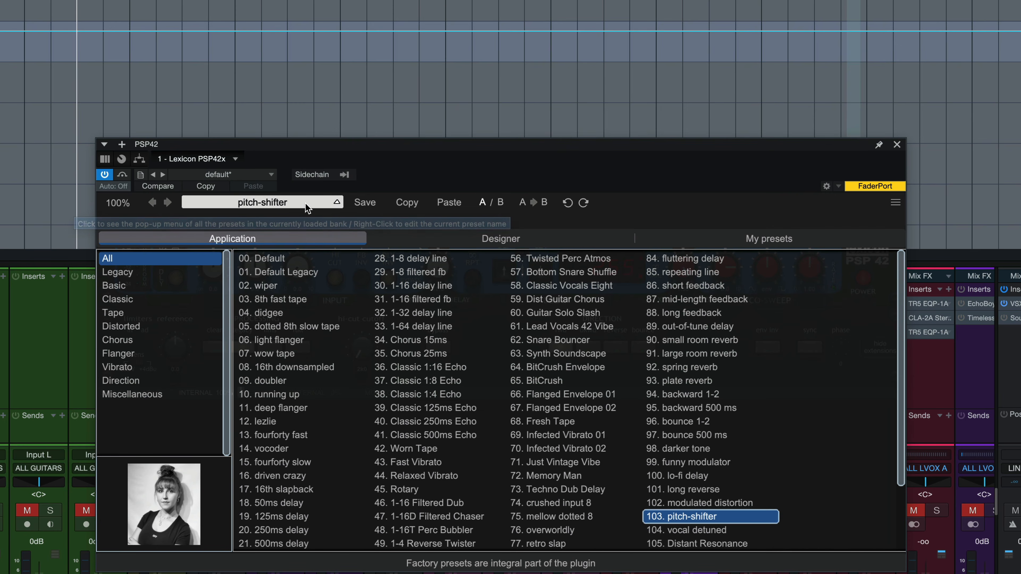
left_click(672, 396)
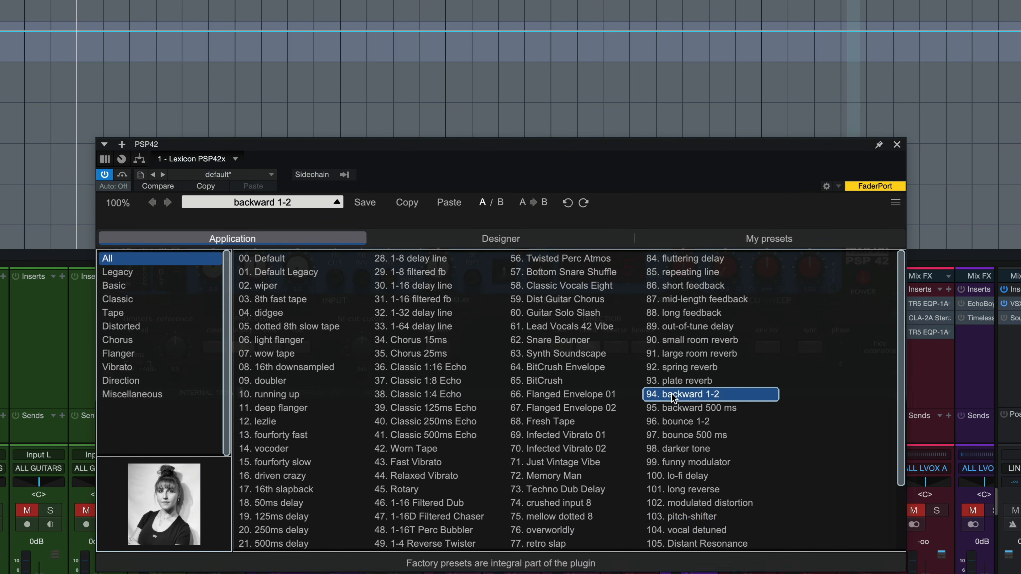
left_click(673, 397)
left_click_drag(430, 279, 495, 60)
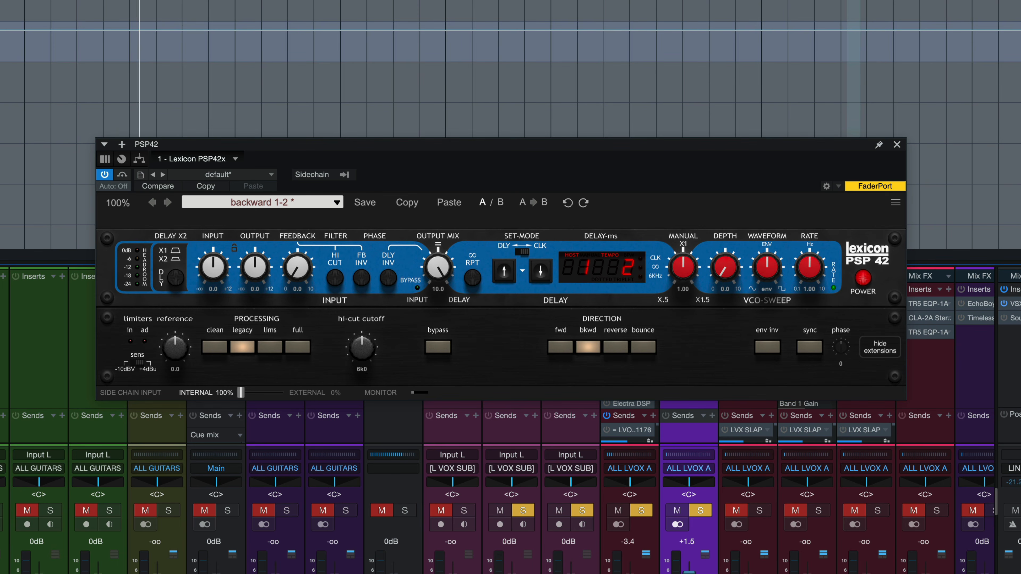
left_click_drag(689, 572, 689, 573)
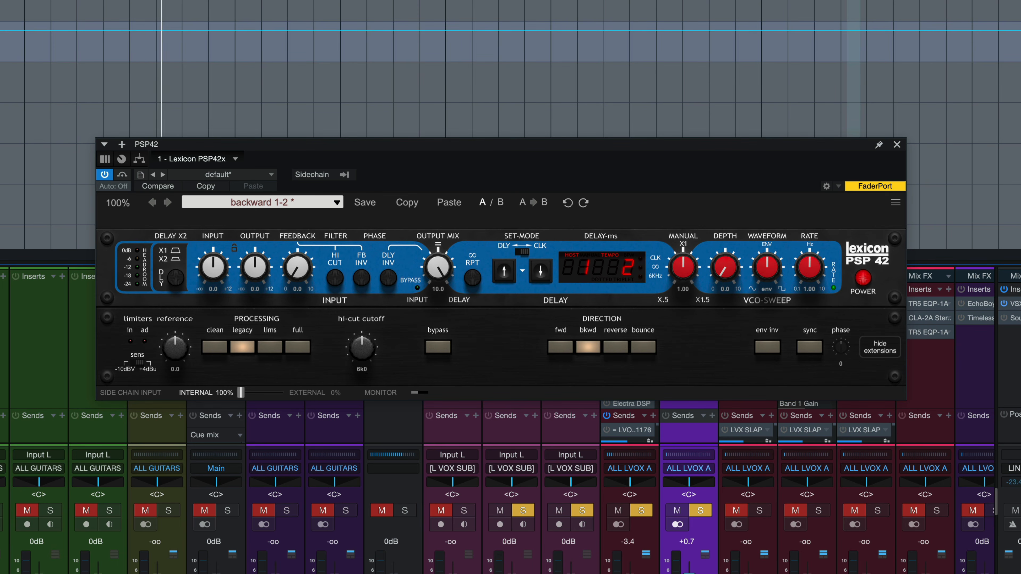
key("space")
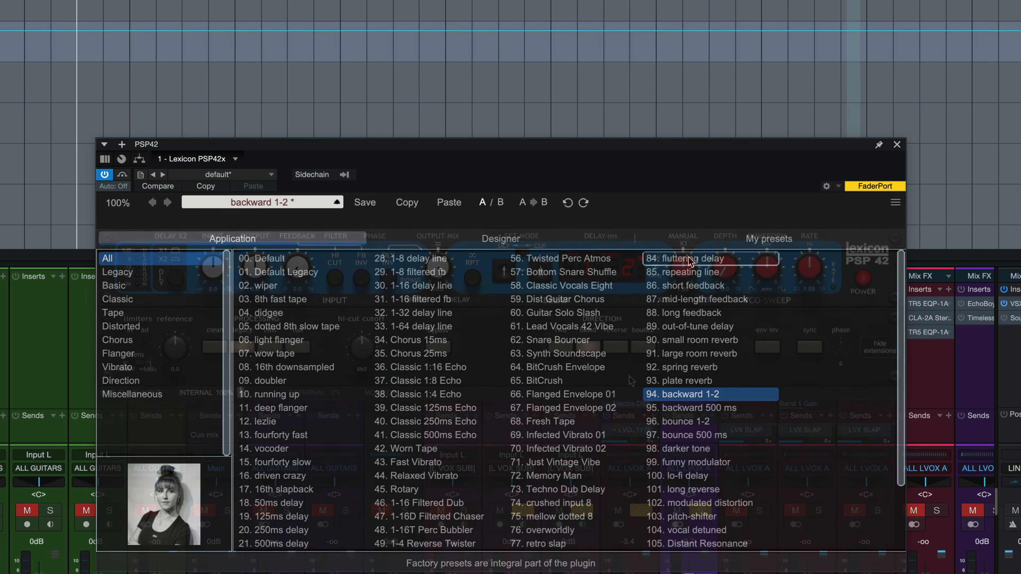
Audition the fluttering delay preset with the output mix at 10.0, lowering the delay channel's fader to -4.0 dB
left_click(690, 262)
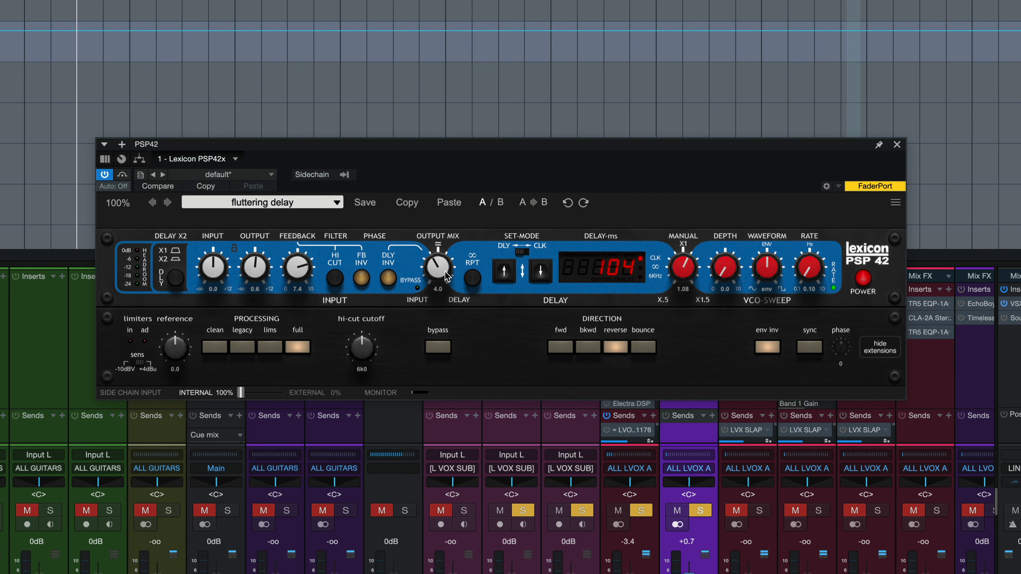
left_click_drag(445, 271, 445, 247)
key("space")
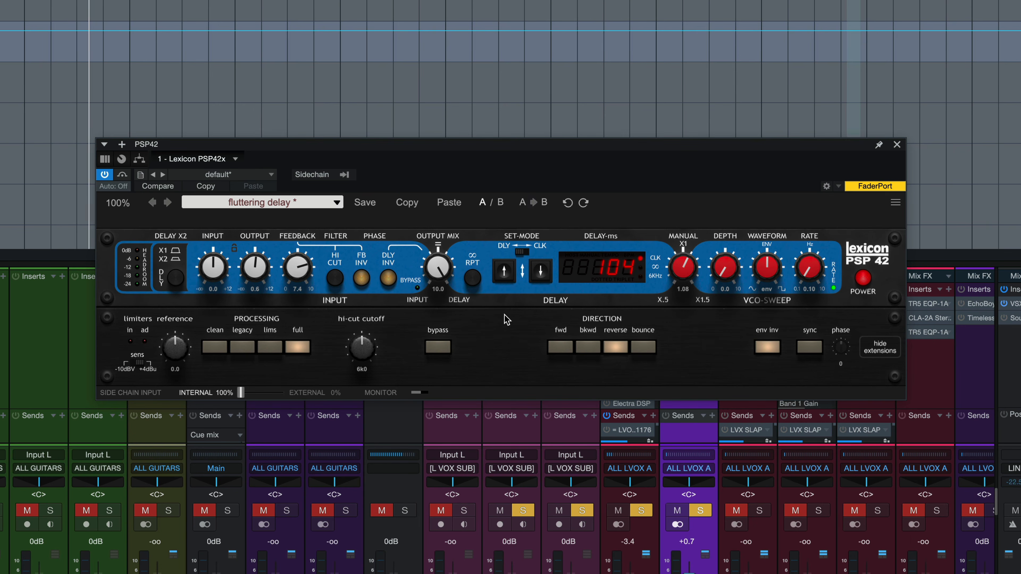
left_click_drag(689, 573, 689, 573)
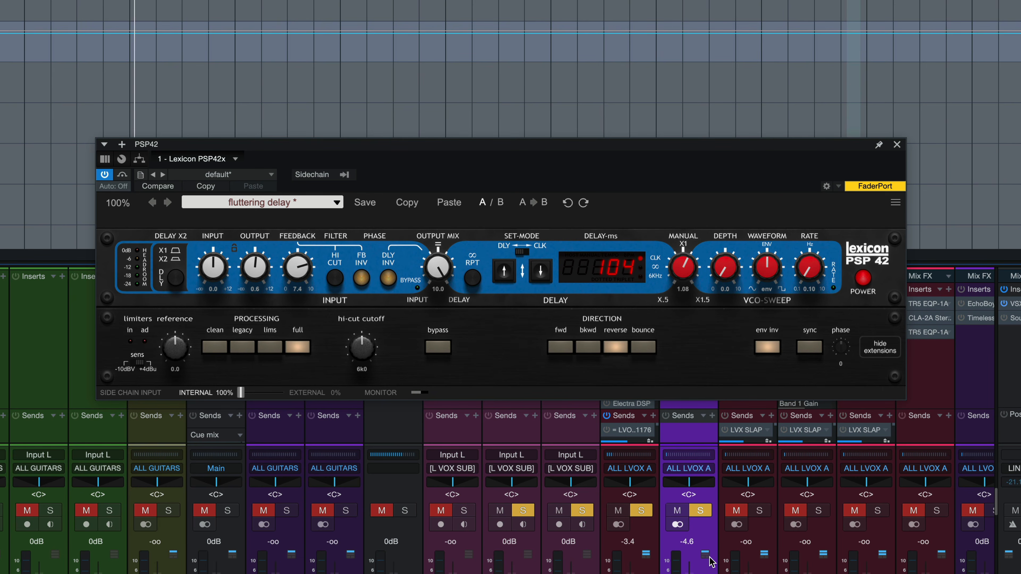
left_click_drag(689, 573, 688, 573)
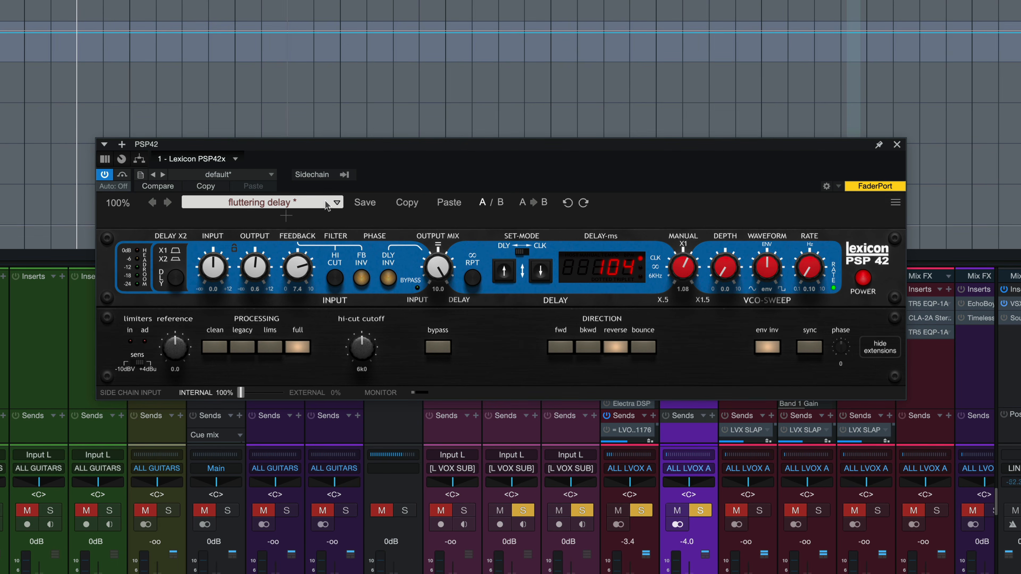
Load the reverse david lynch factory preset
left_click(336, 202)
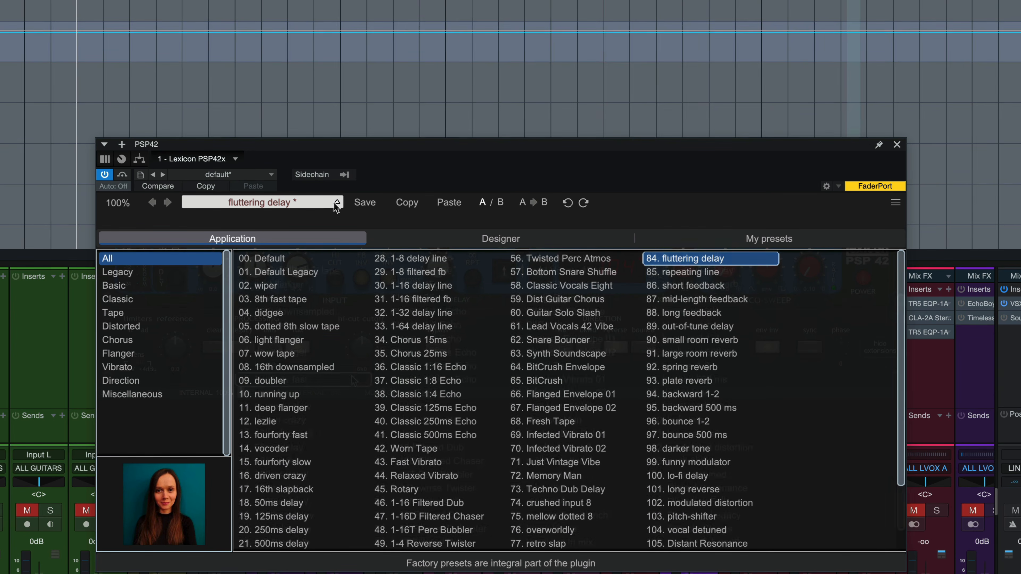
scroll(358, 383, "down", 3)
left_click(546, 482)
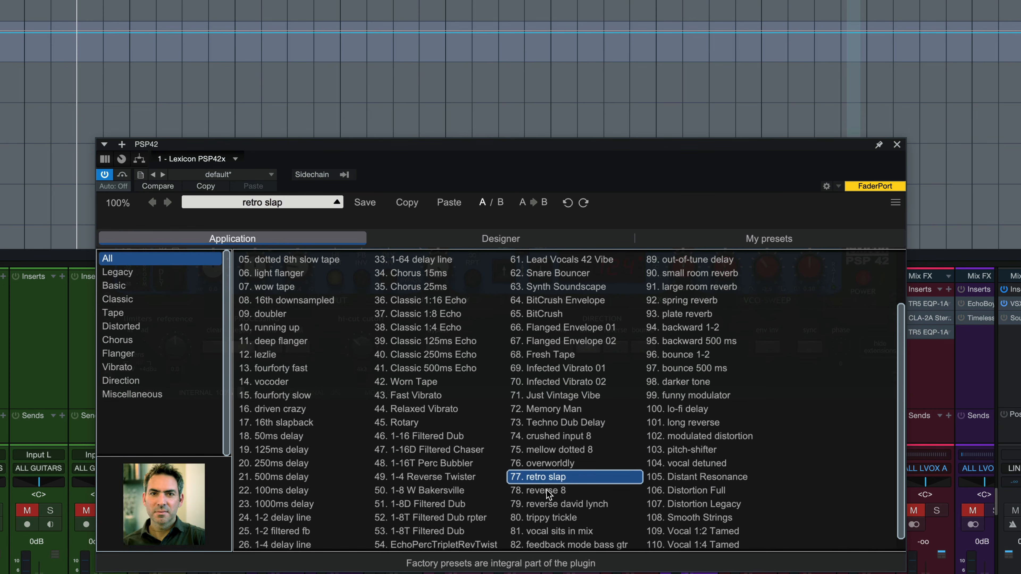
double_click(548, 502)
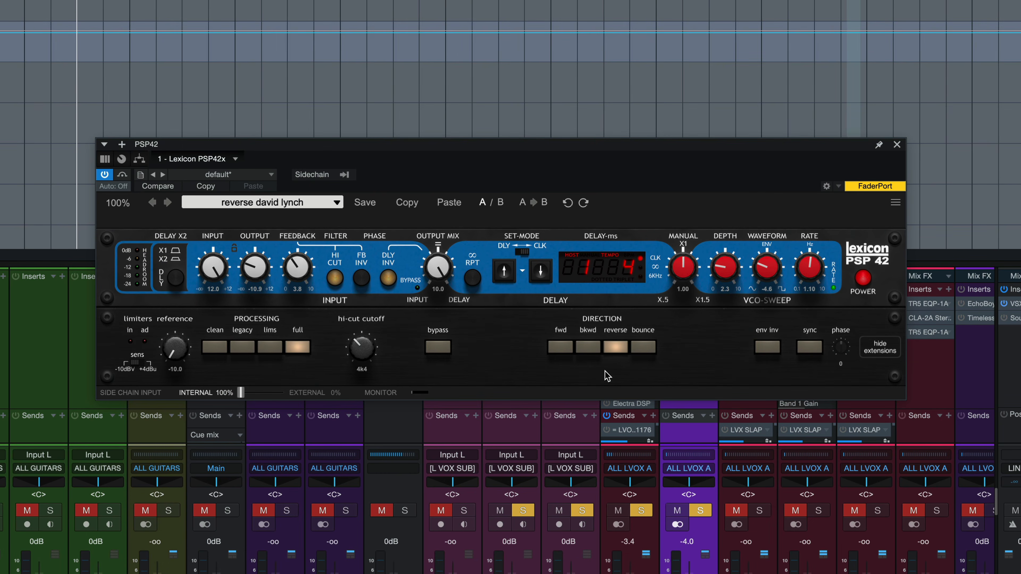